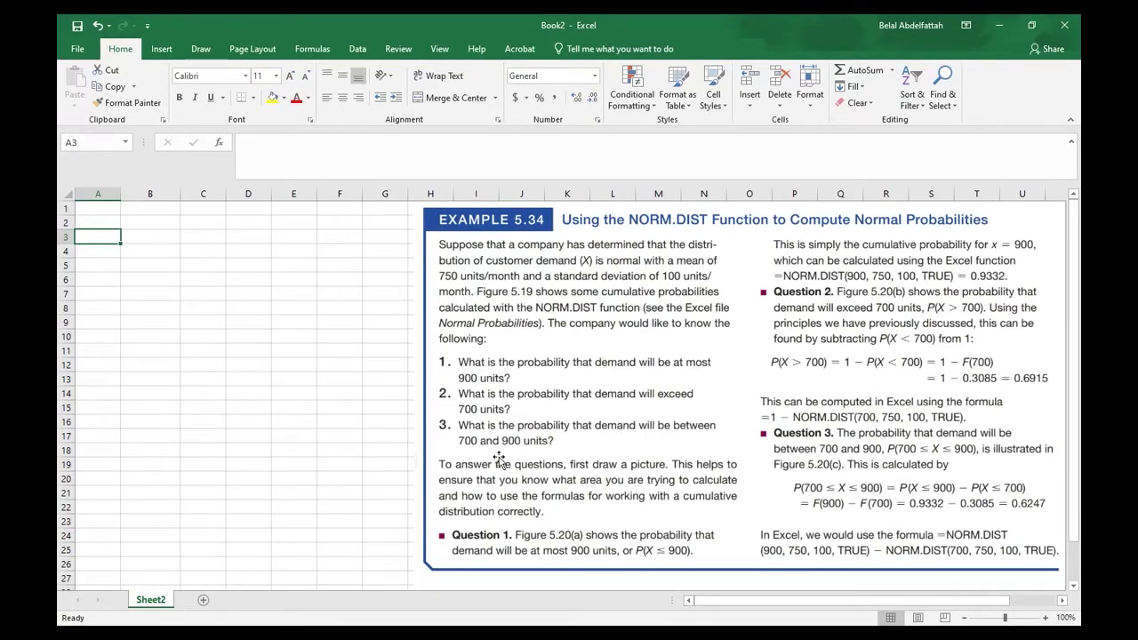
Nudge the pasted NORM.DIST example picture slightly to the right.
left_click_drag(587, 383, 593, 382)
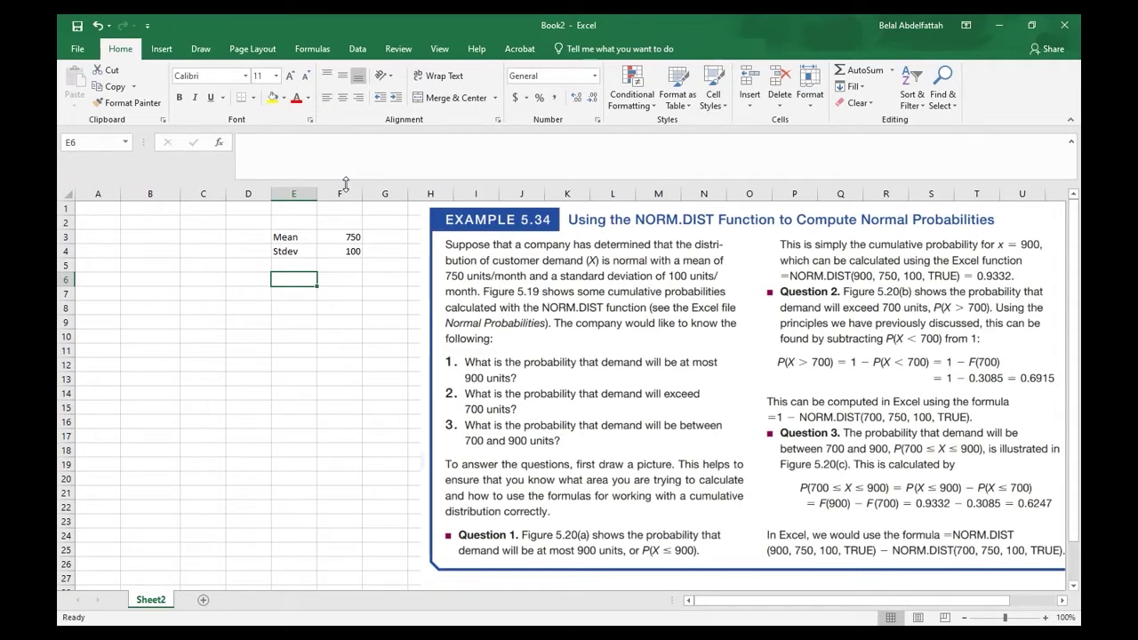
Enter 99.7 in E6 and the lower bound =F3-3*F4 (450) in F6.
type("99.7")
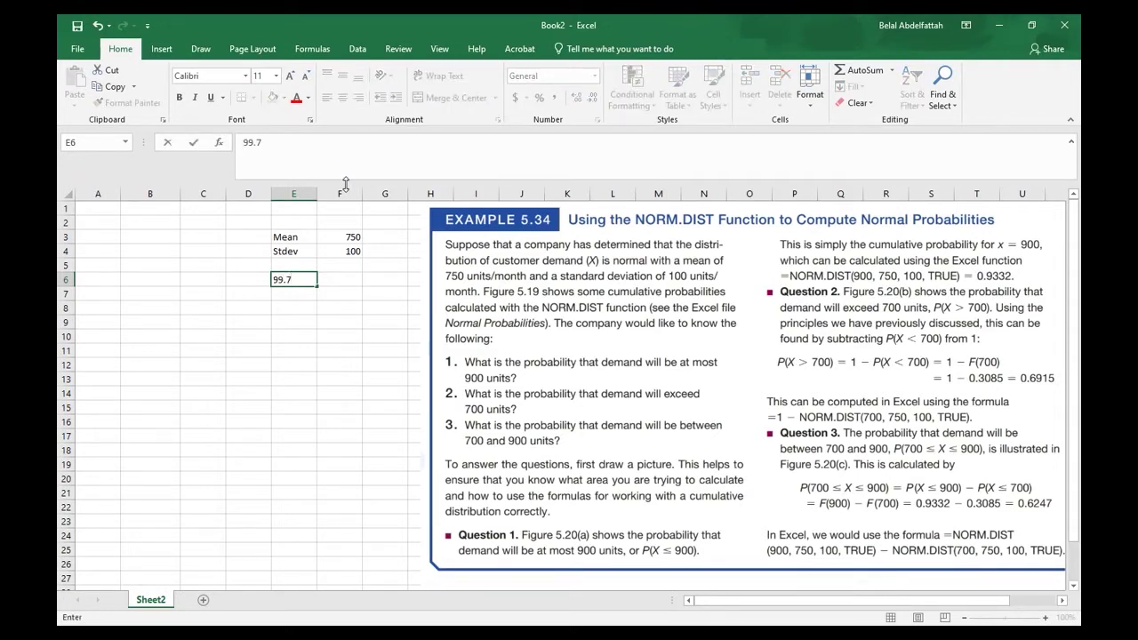
key("Tab")
type("=")
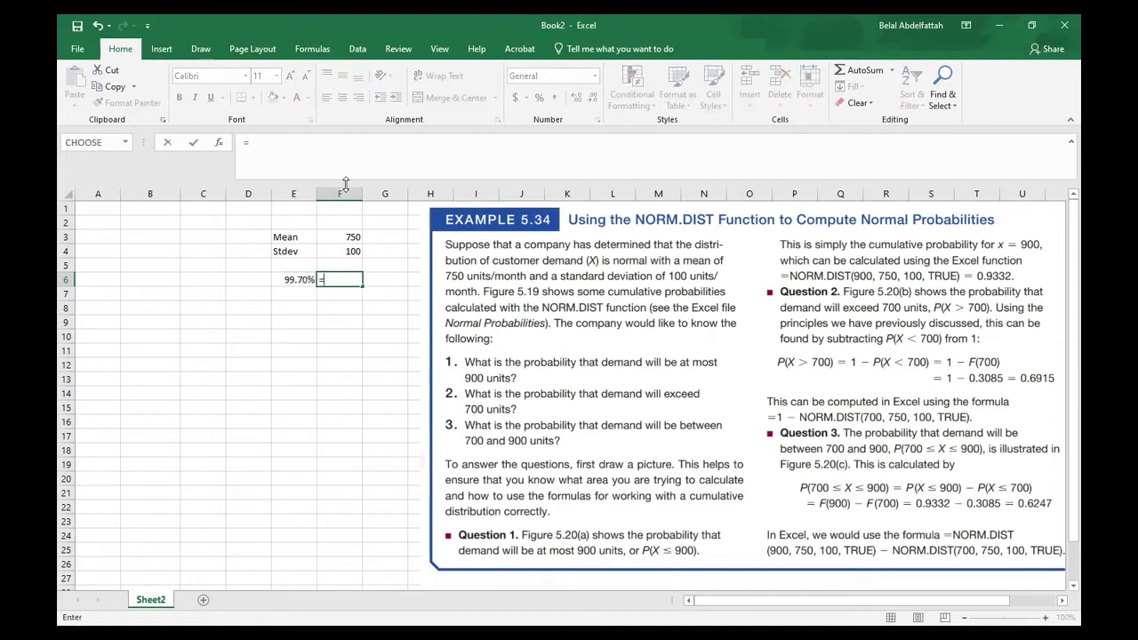
key("Up")
key("Up")
key("Up")
type("-3*")
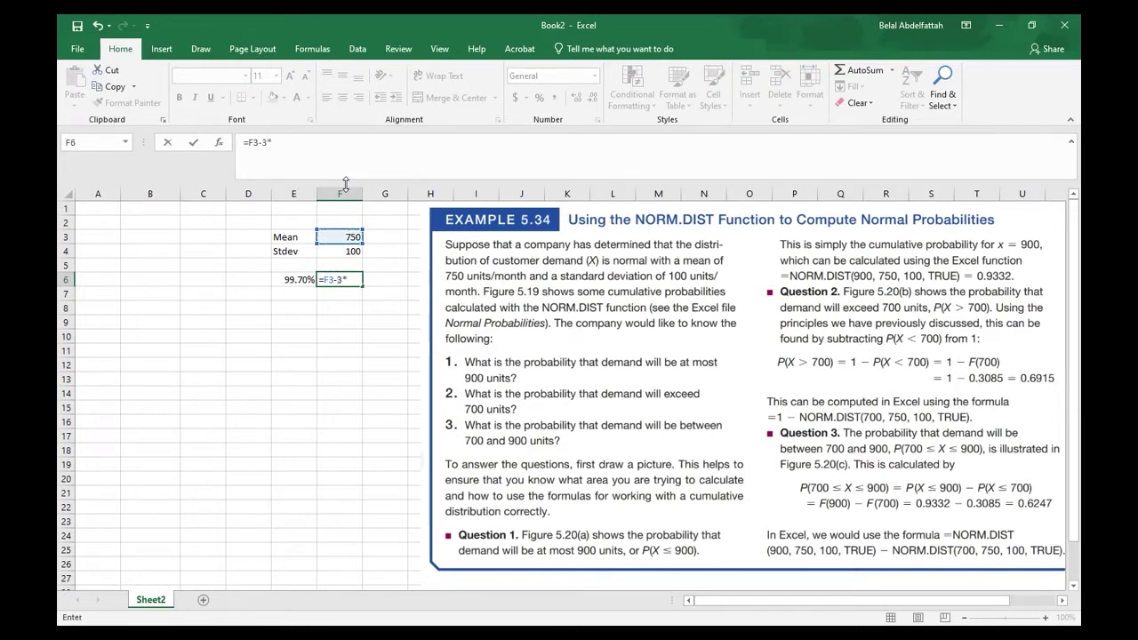
key("Up")
key("Up")
key("Return")
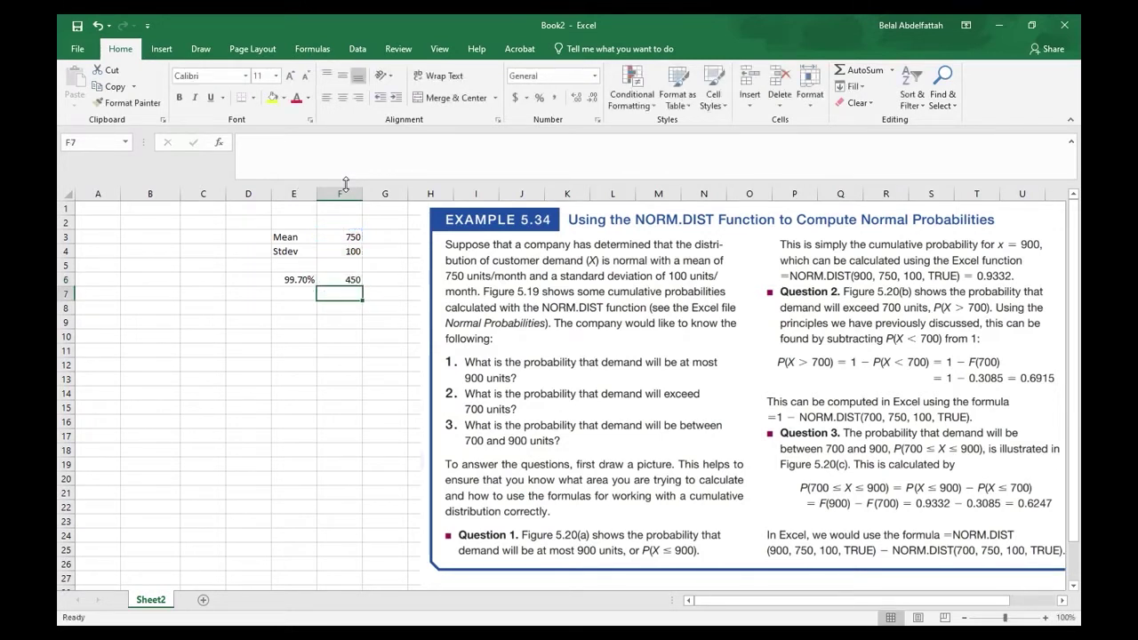
Add the upper bound =F3+3*F4 (1050) in G6 and recheck the lower-bound formula.
key("Up")
key("Right")
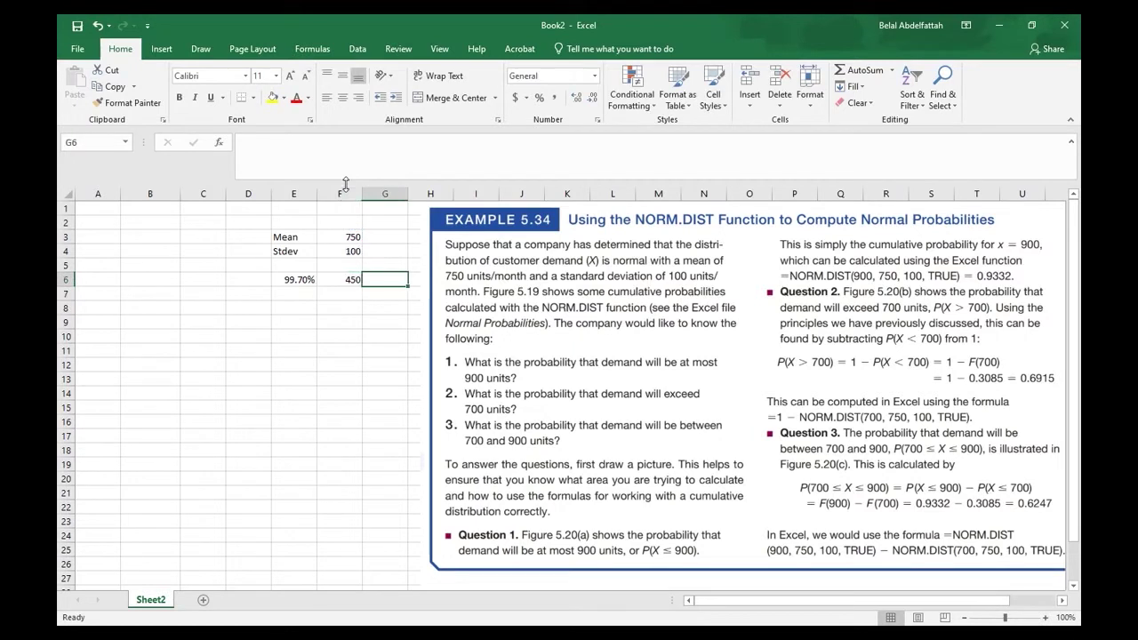
type("=")
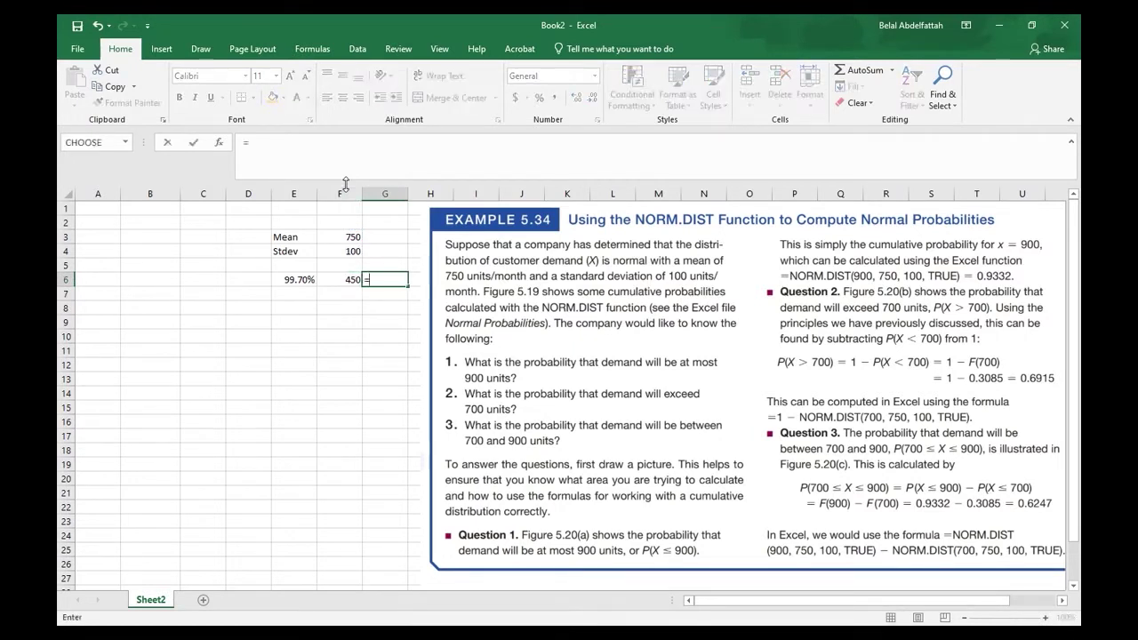
key("Left")
key("Up")
key("Up")
key("Up")
type("+")
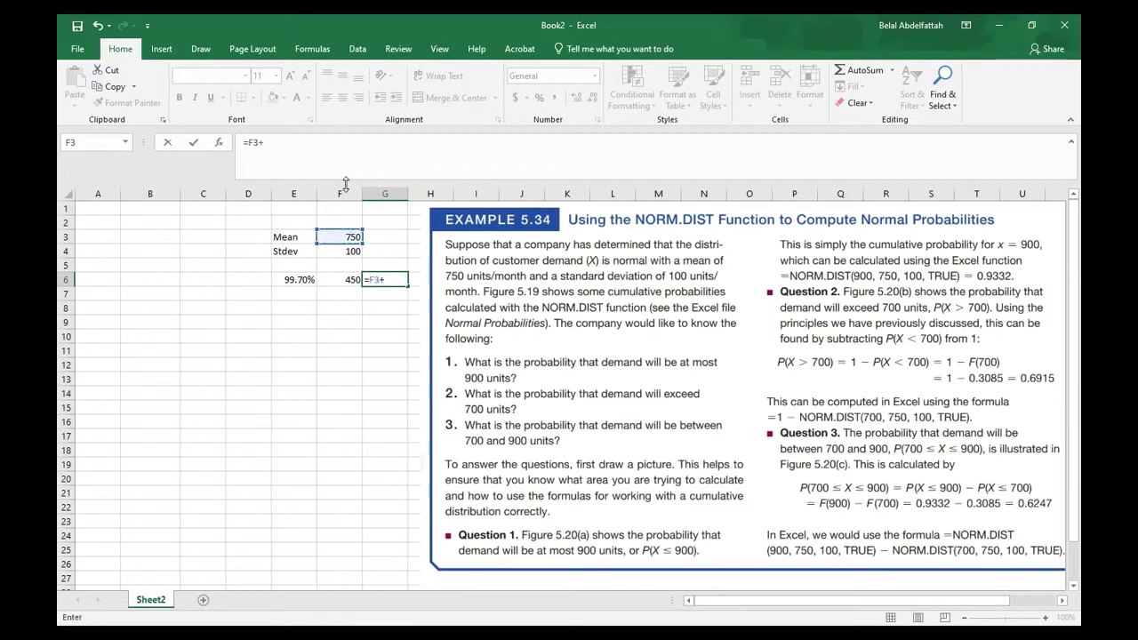
type("3*")
key("Left")
key("Up")
key("Up")
key("Return")
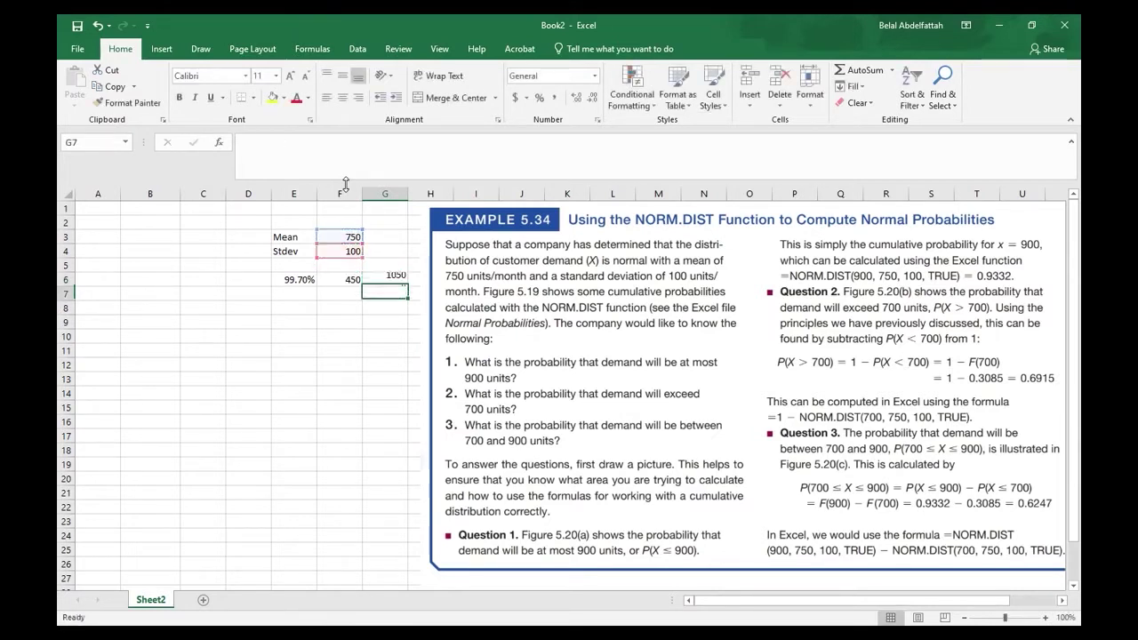
key("Left")
key("Up")
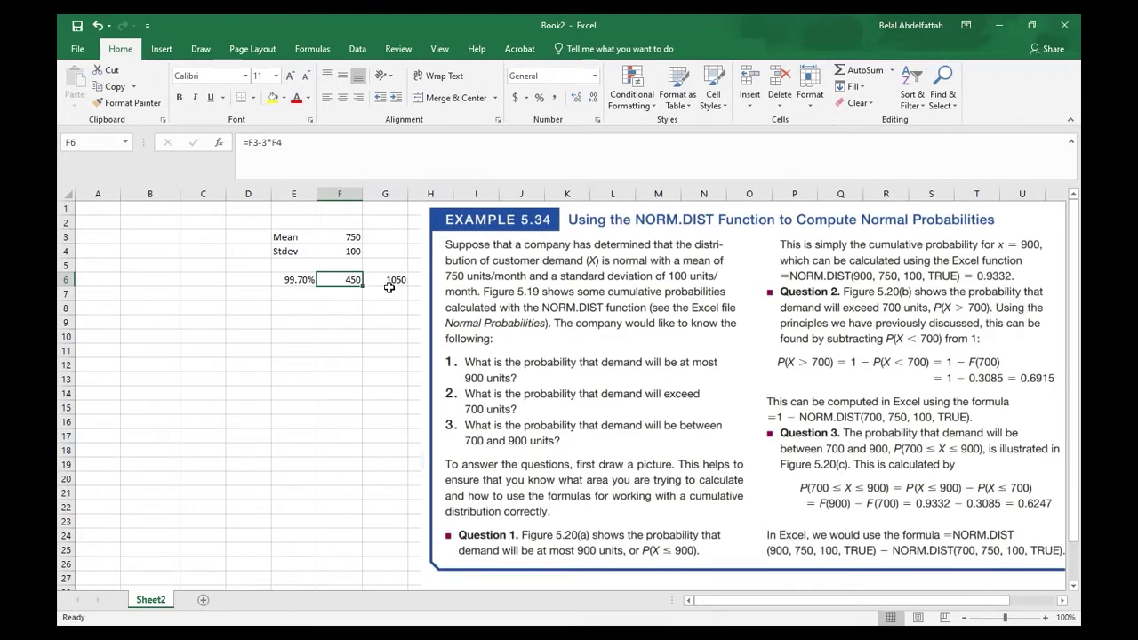
key("Return")
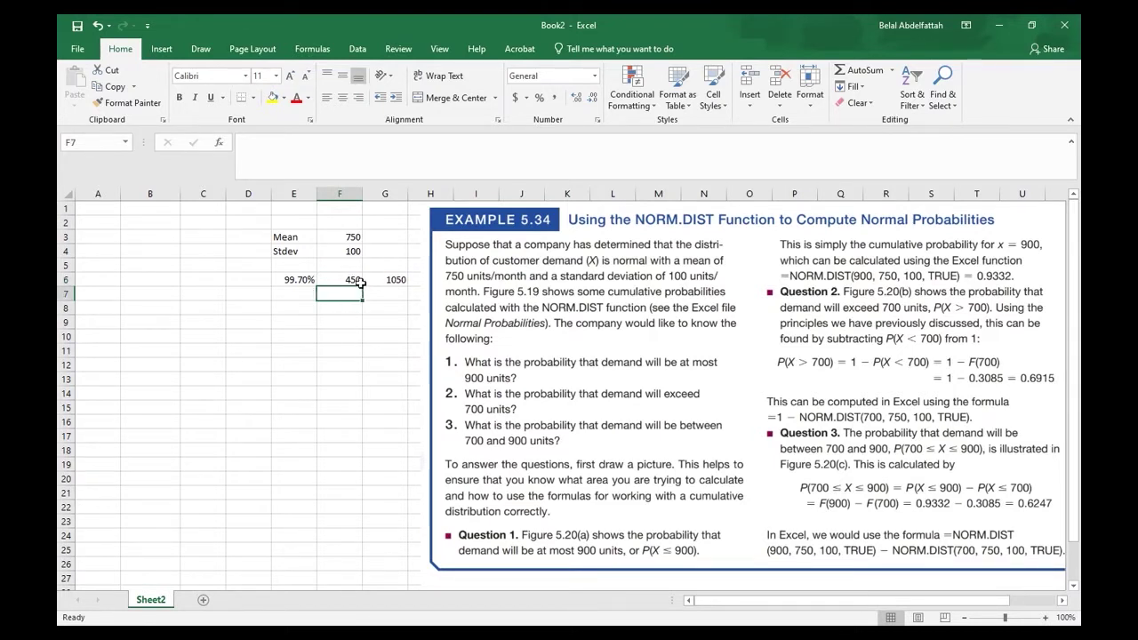
key("ctrl+Home")
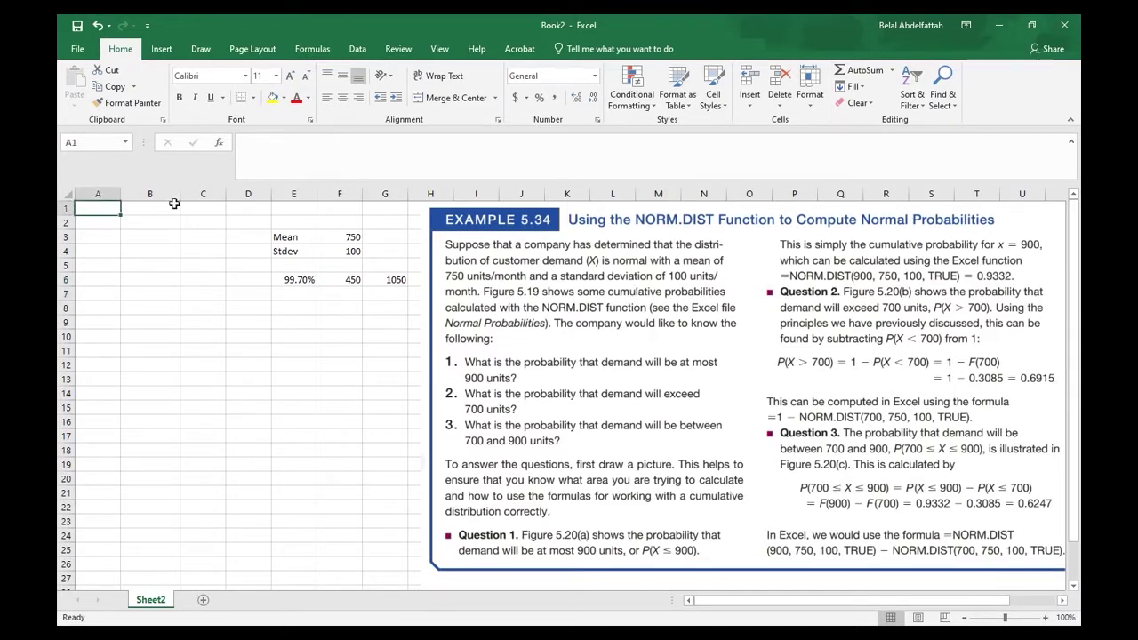
Enter the heading Unit in A1 and the values 400, 450, 500 in A2:A4.
type("Unit")
key("Return")
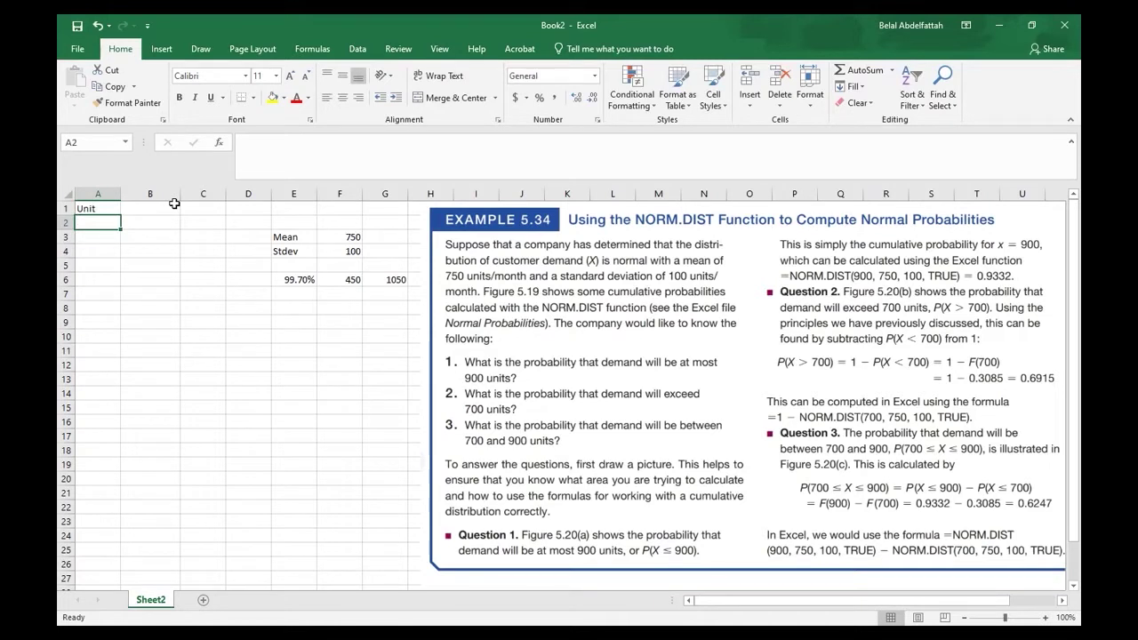
type("400")
key("Return")
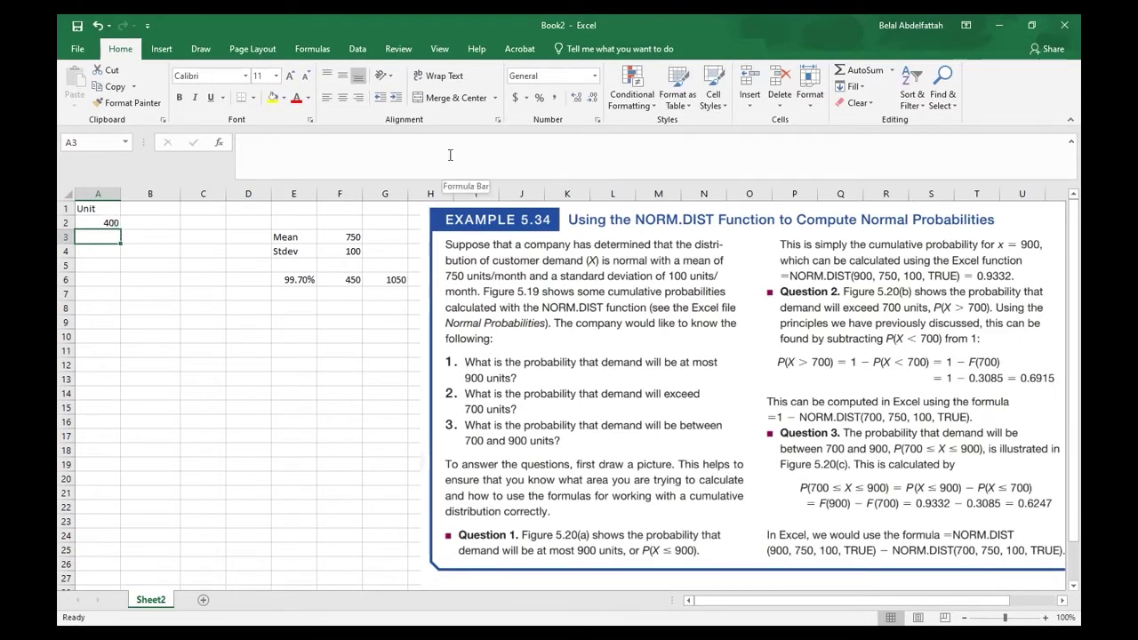
type("450")
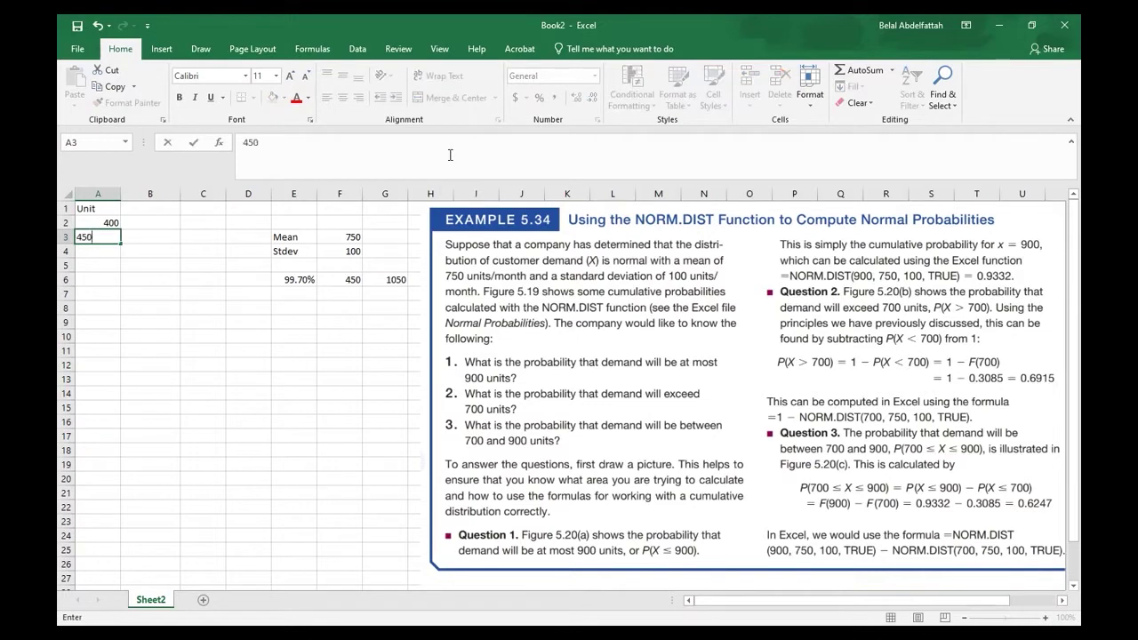
key("Return")
type("500")
key("Return")
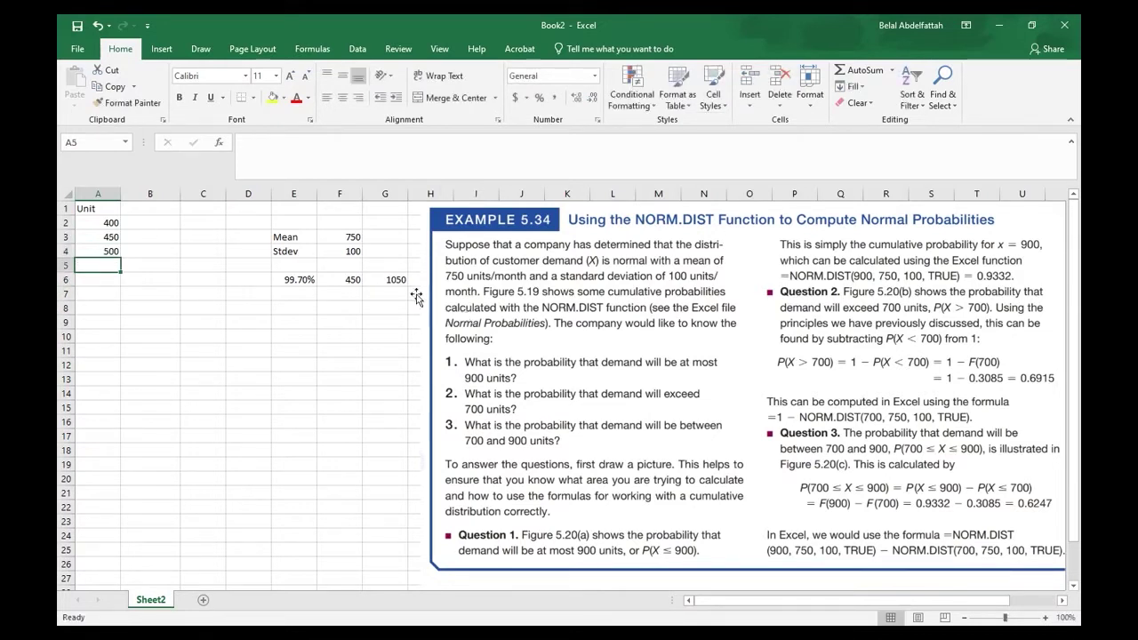
Extend the step-50 series from 450 and 500 down to 1100 in A16.
left_click(114, 238)
left_click_drag(114, 239, 102, 421)
left_click(158, 362)
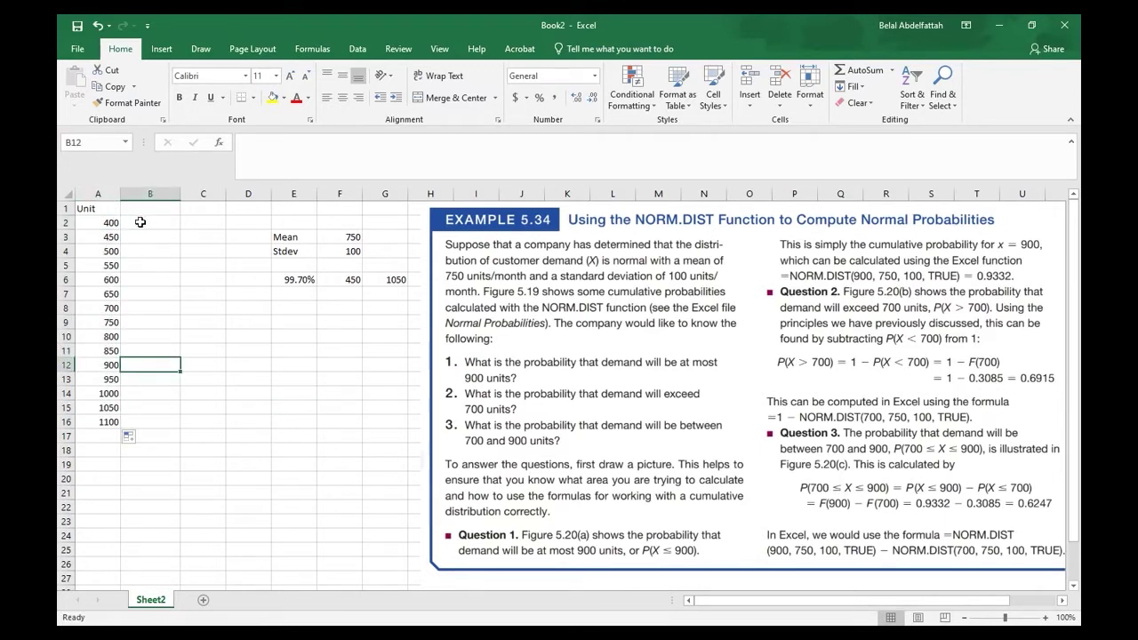
left_click(143, 225)
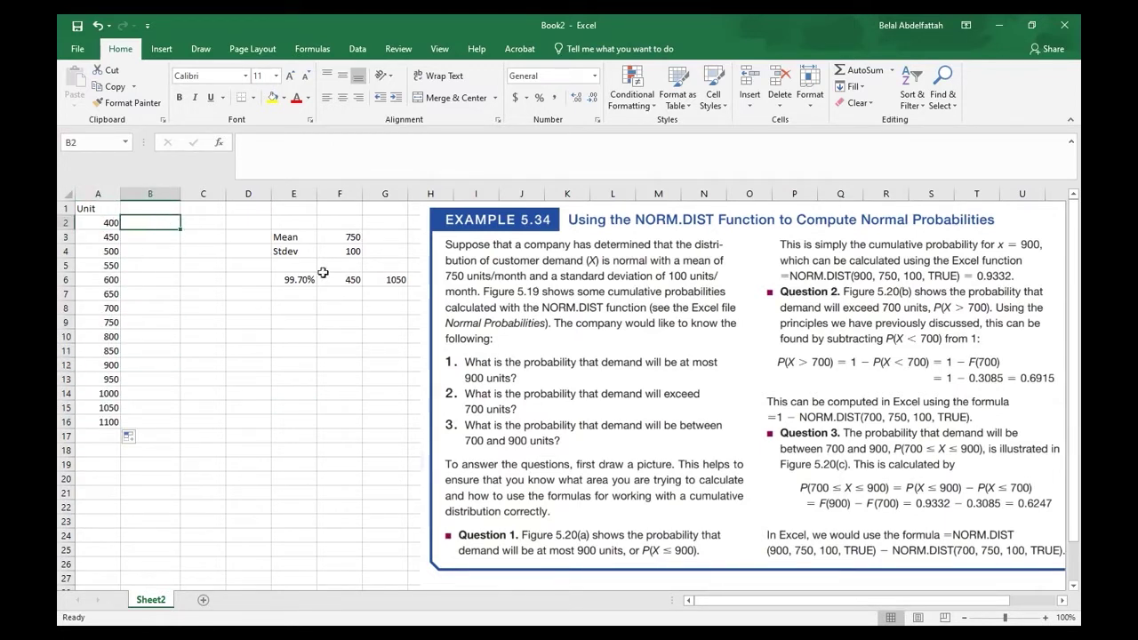
Start a NORM.DIST formula in B2 from the function suggestions.
type("=no")
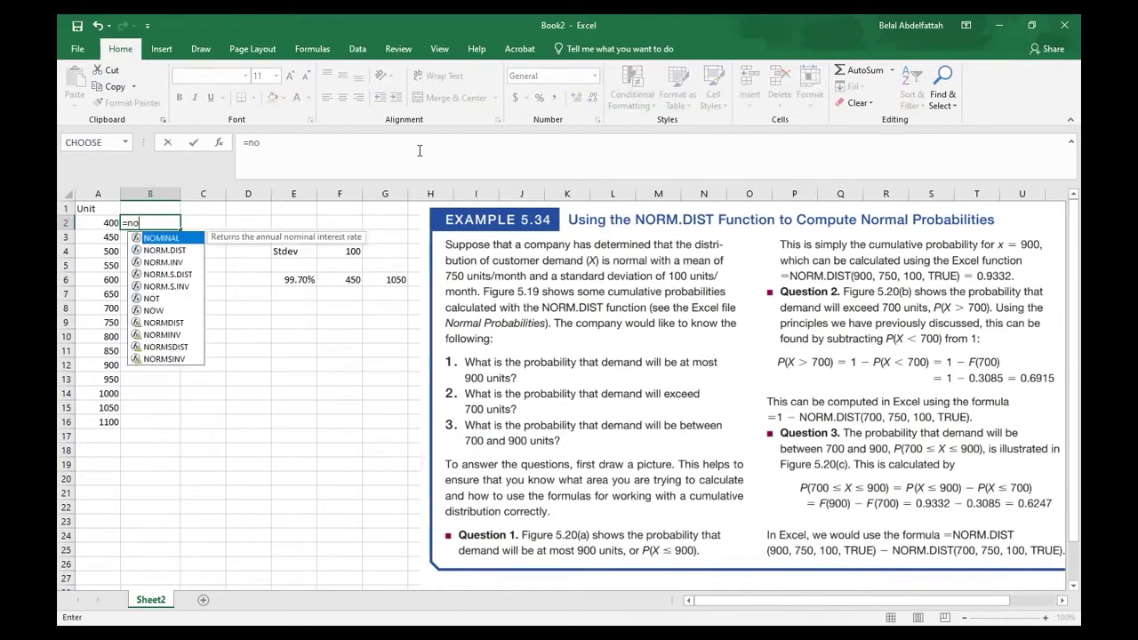
key("Down")
key("Tab")
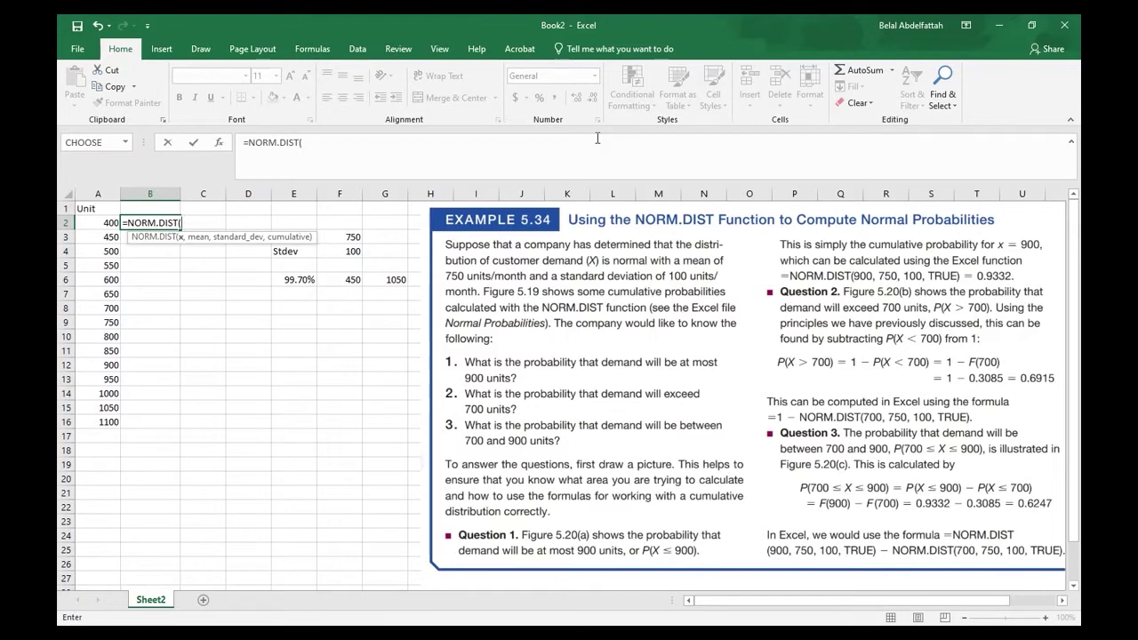
left_click(351, 238)
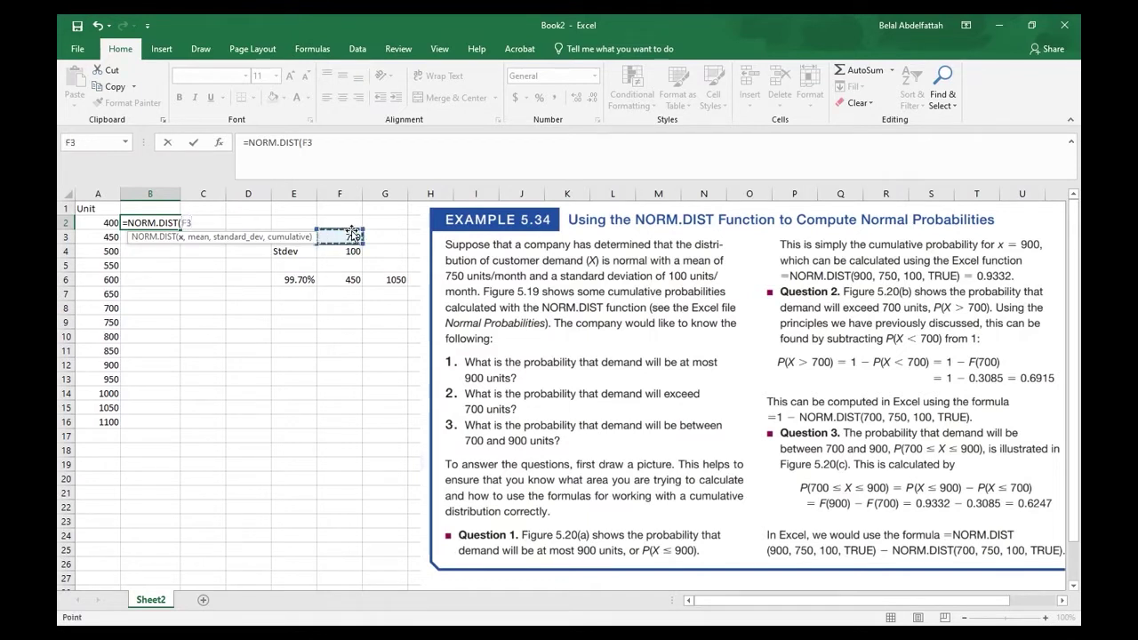
key("F4")
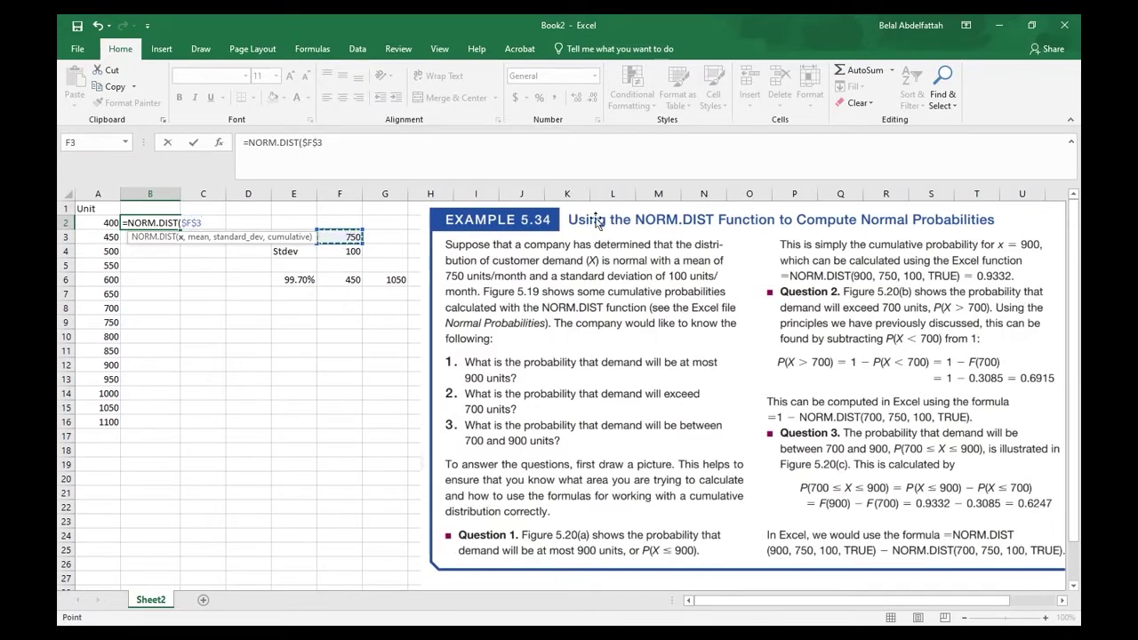
key("BackSpace")
key("BackSpace")
key("BackSpace")
key("BackSpace")
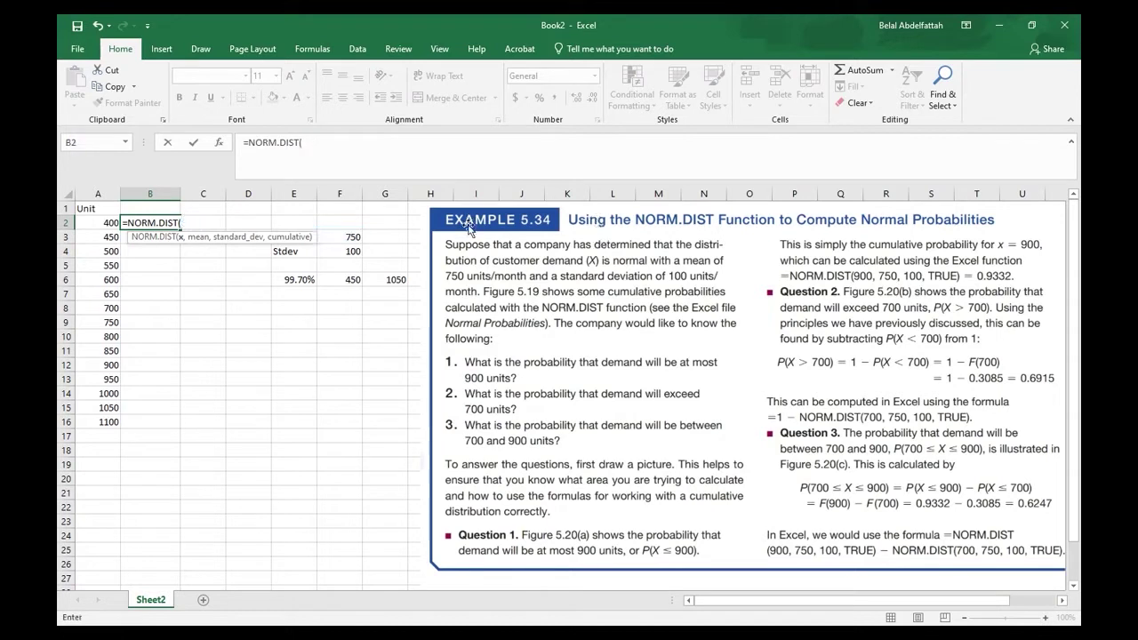
Complete B2 as =NORM.DIST(A2,$F$3,$F$4,FALSE) with absolute mean and stdev references.
left_click(118, 219)
key("BackSpace")
key("BackSpace")
type("A2,")
left_click(353, 237)
key("F4")
type(",")
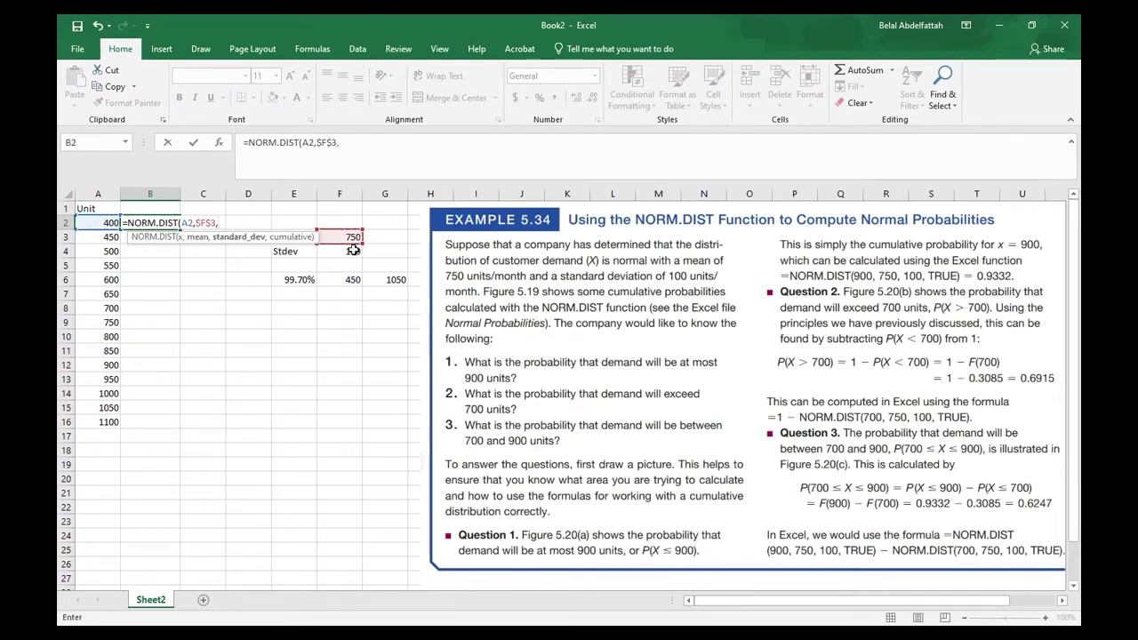
left_click(353, 251)
key("F4")
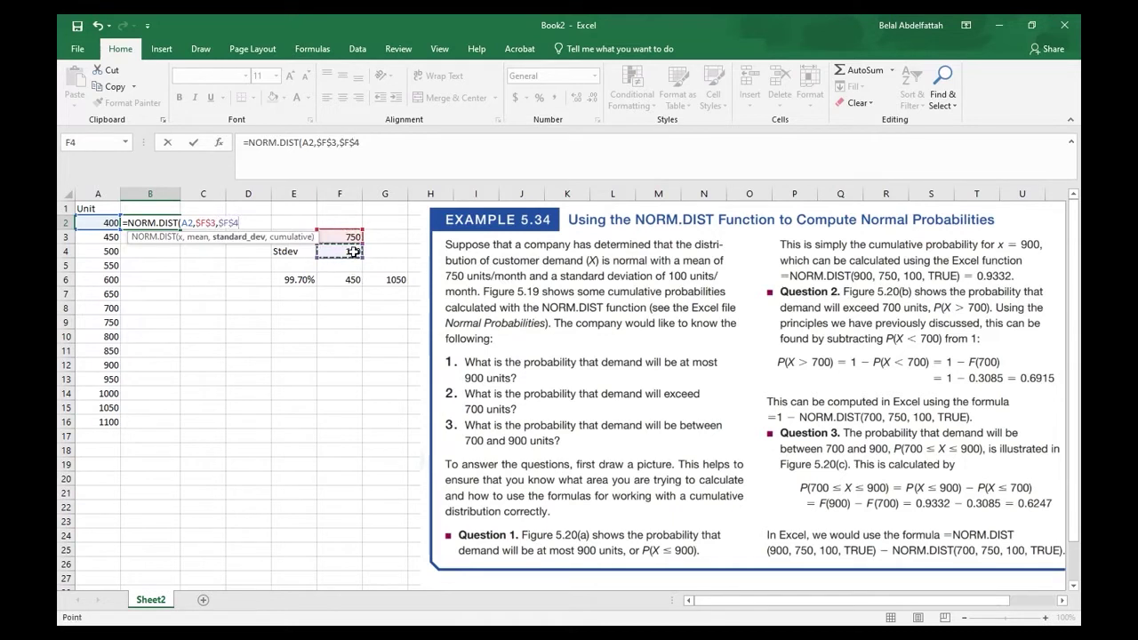
type(",")
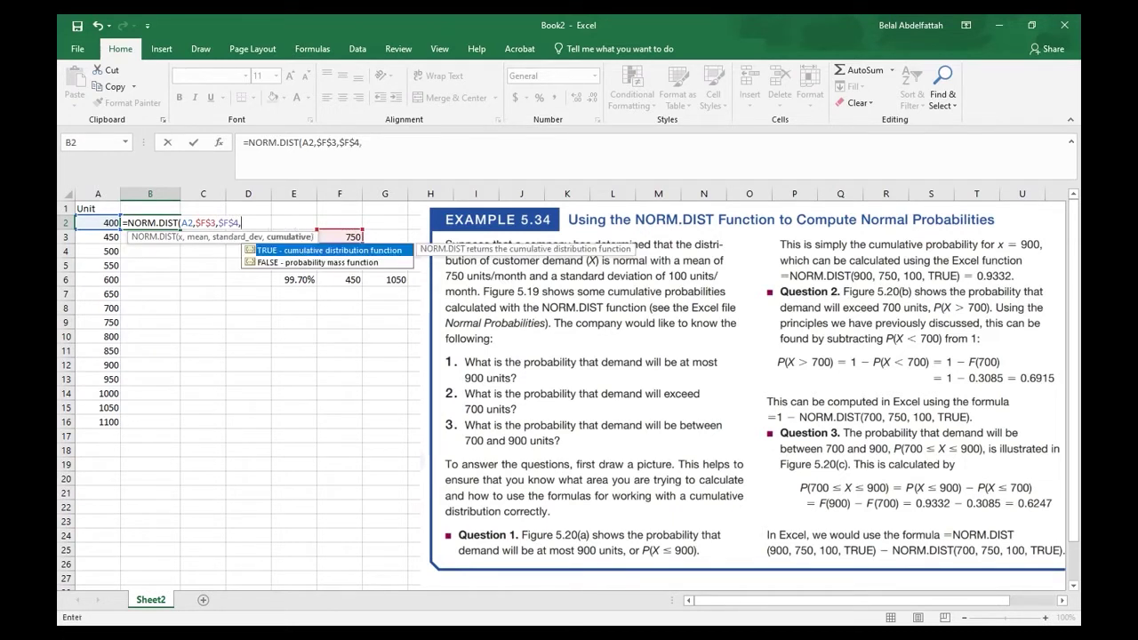
type("false)")
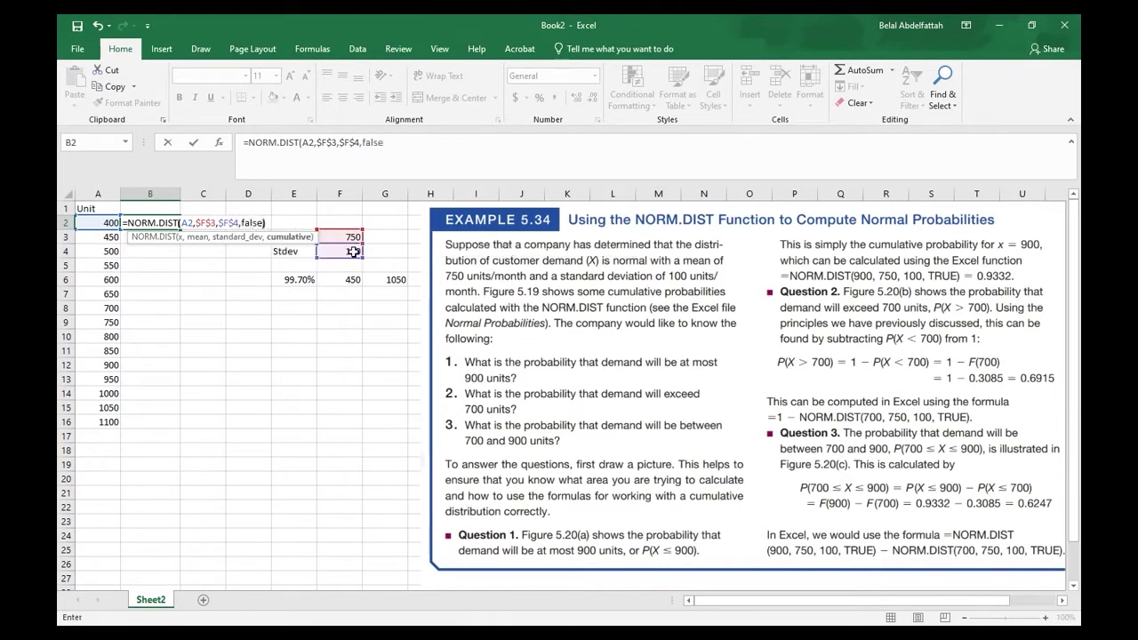
key("Return")
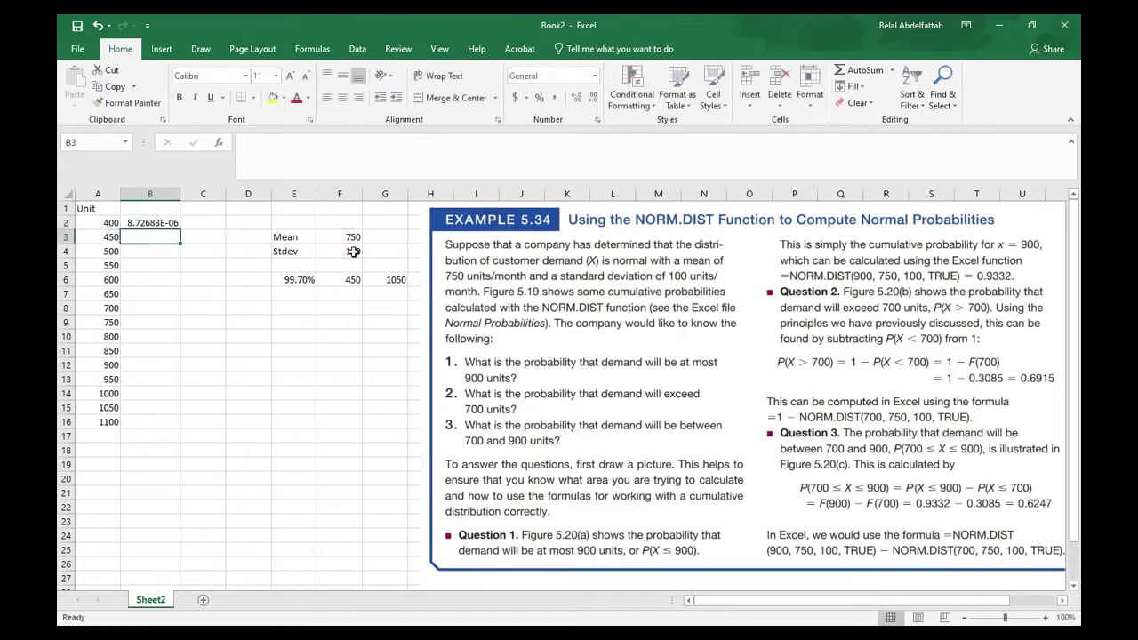
Format B2 as Number with five decimals and fill the formula down to B16.
left_click(156, 222)
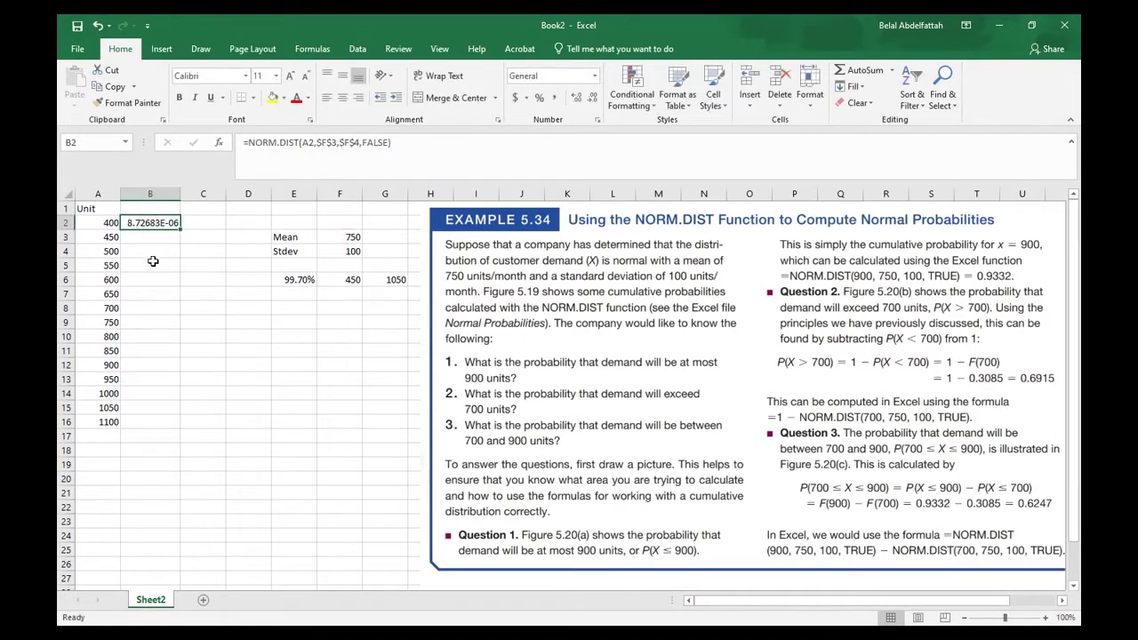
left_click(595, 76)
left_click(560, 126)
left_click(586, 101)
left_click(574, 98)
left_click(574, 98)
left_click(575, 98)
left_click(574, 97)
left_click_drag(181, 229, 180, 428)
left_click(150, 293)
left_click(130, 265)
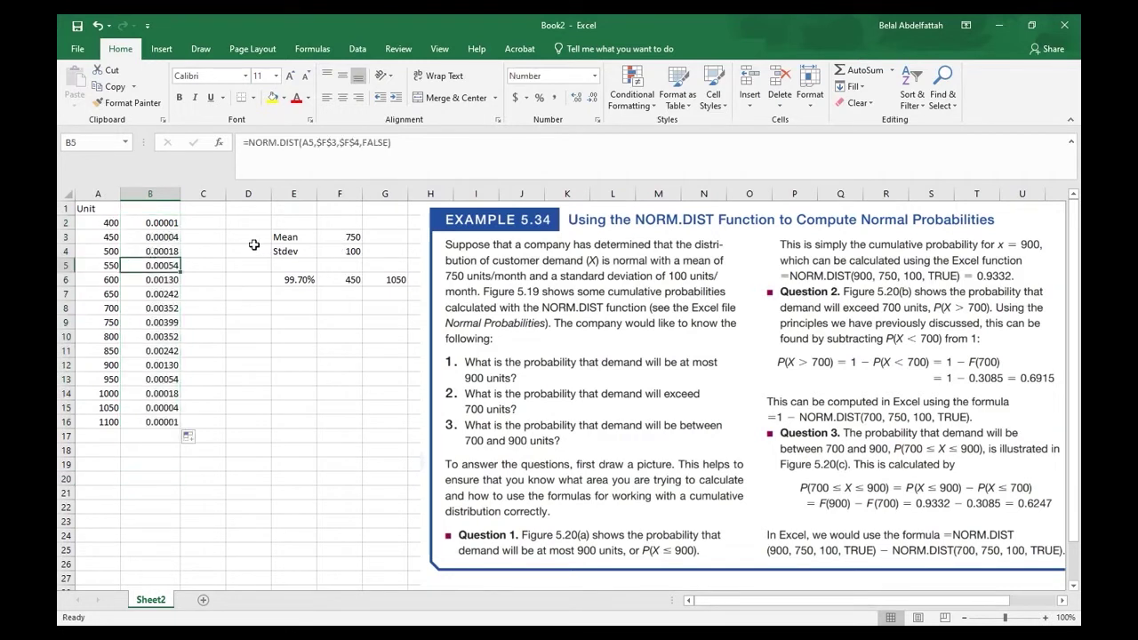
Select the unit values 400–1100 and their densities across A2:B16.
left_click_drag(112, 237, 108, 251)
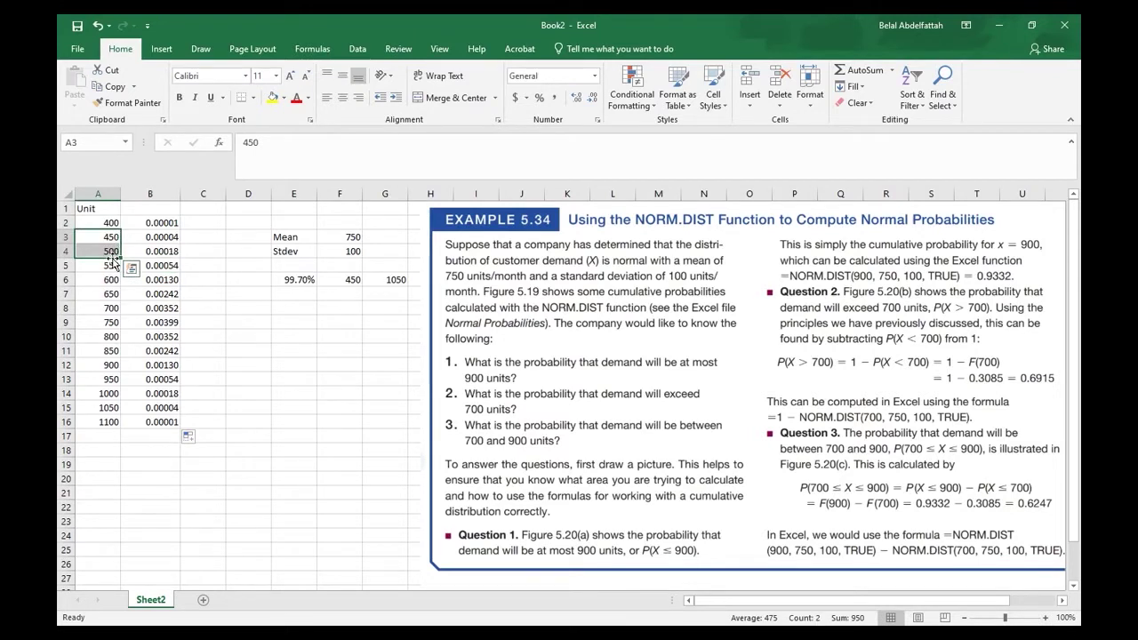
left_click(149, 251)
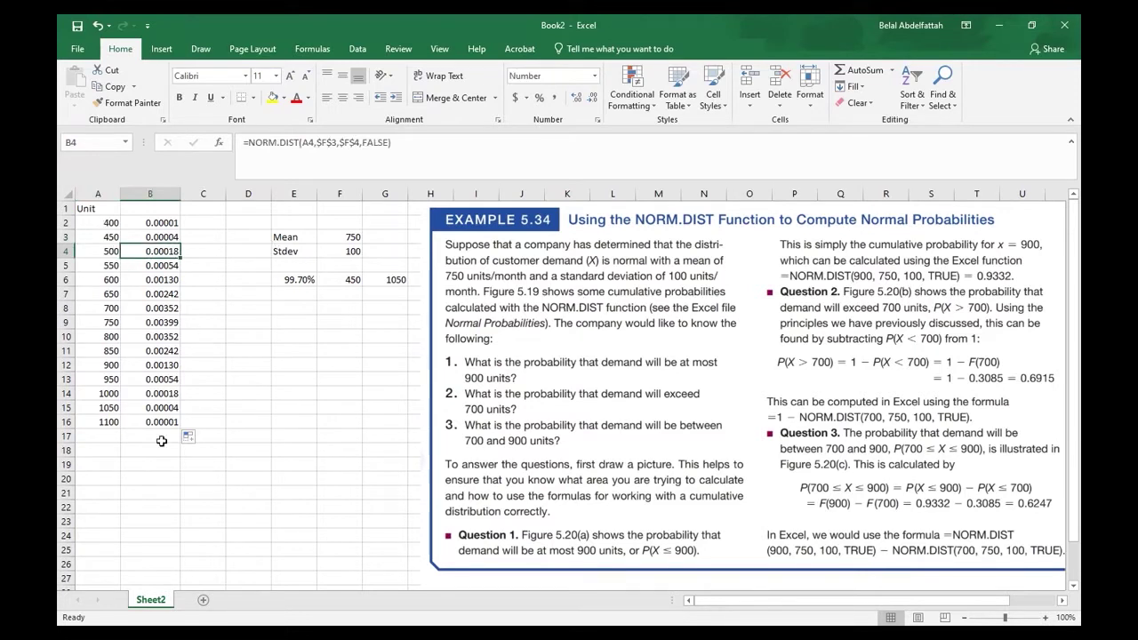
left_click(98, 223)
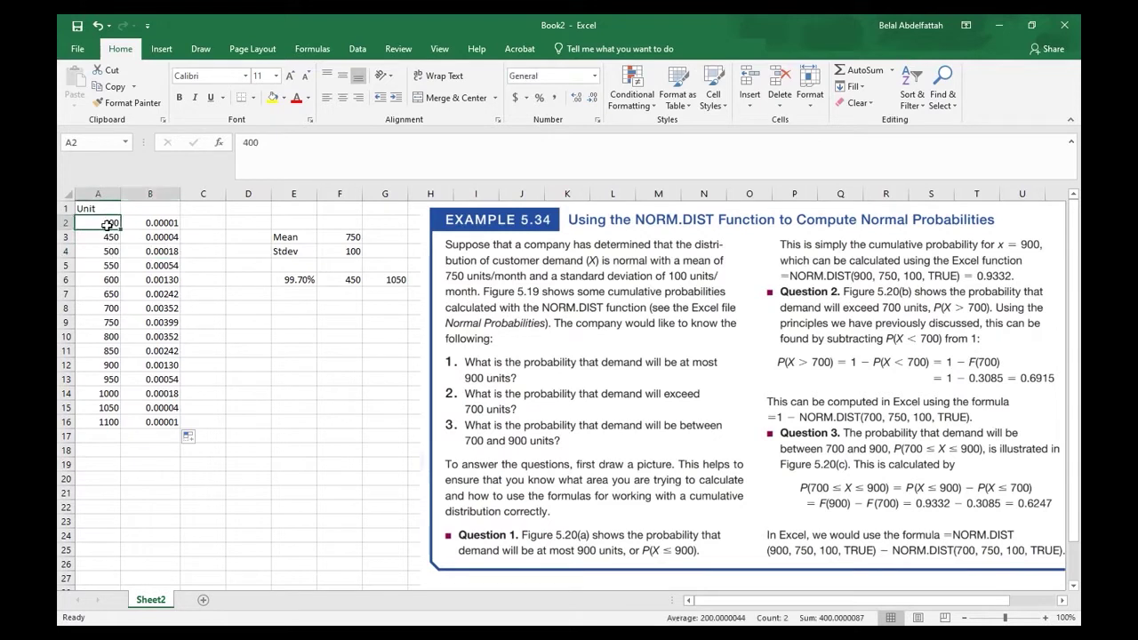
key("ctrl+shift+Right")
key("ctrl+shift+Down")
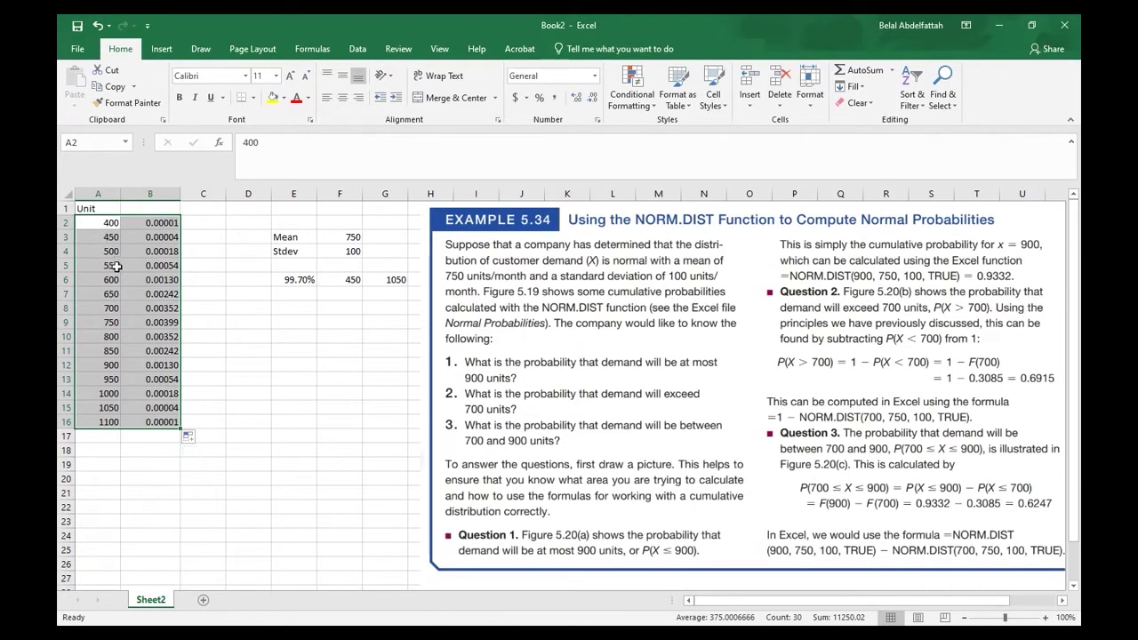
Insert a scatter chart with straight lines and markers from the recommended charts.
left_click(164, 50)
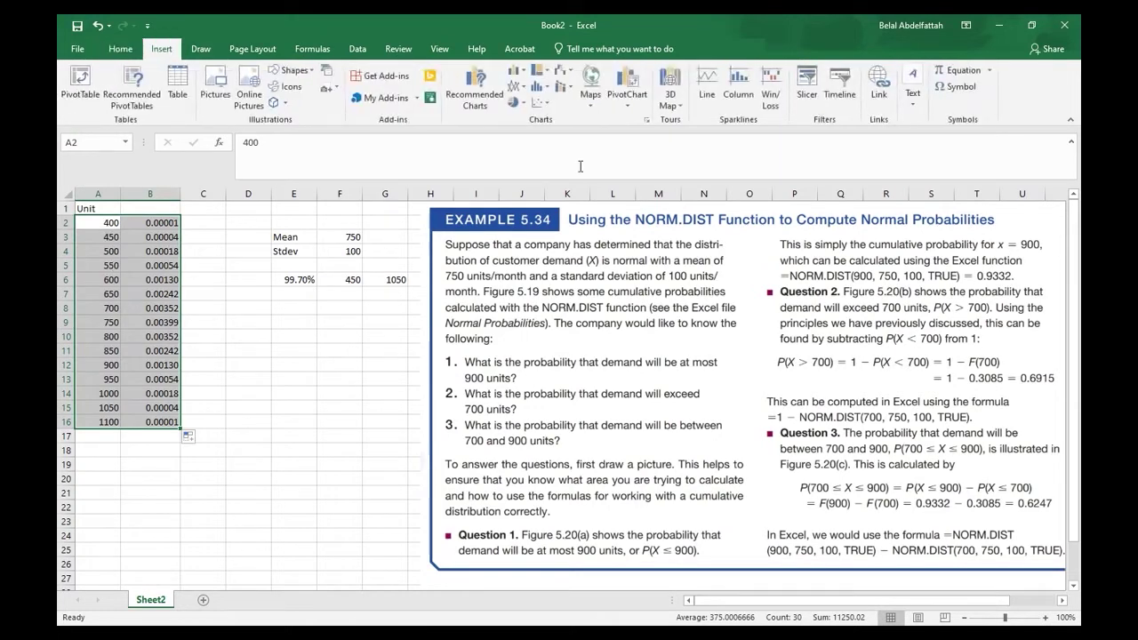
left_click(475, 87)
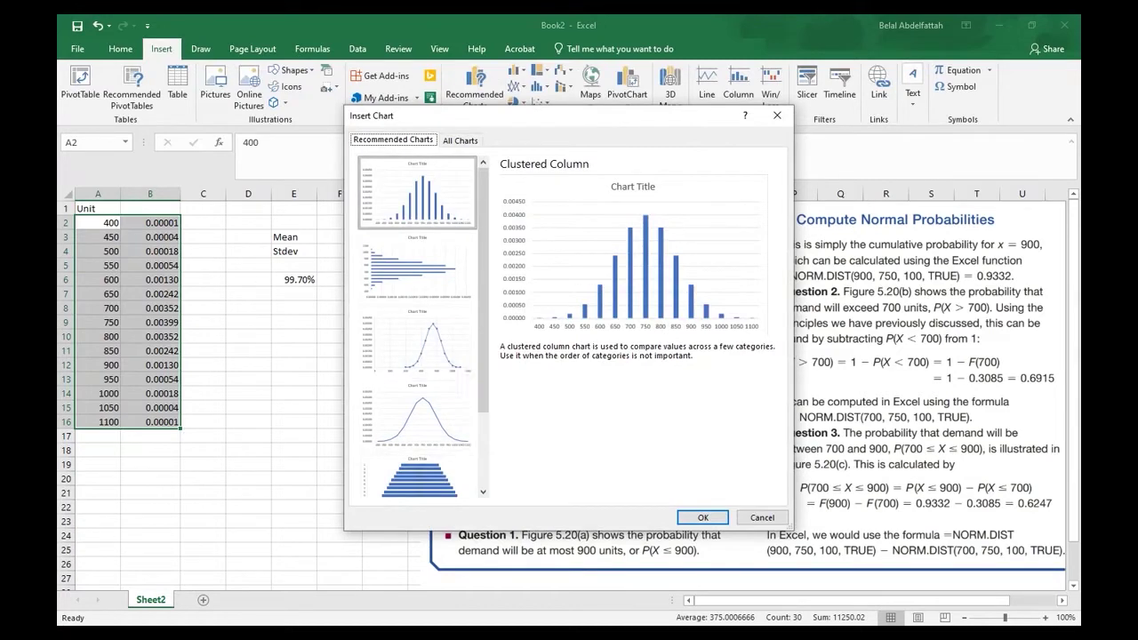
left_click(417, 341)
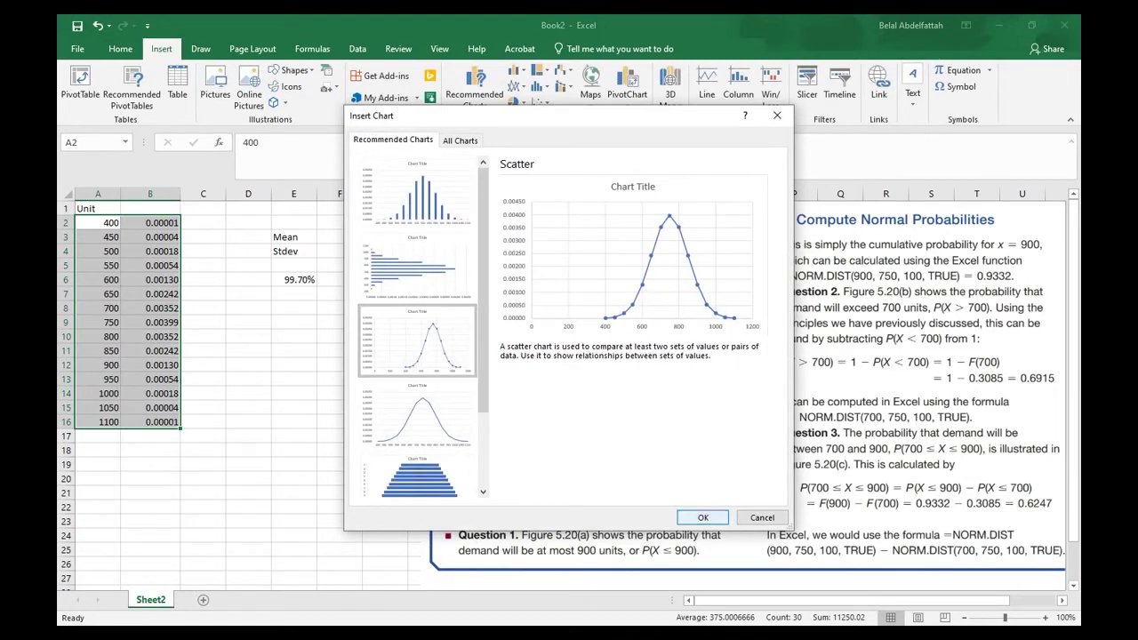
key("Return")
Enlarge the bell-curve chart and position it beside the data.
left_click_drag(400, 294, 255, 244)
left_click_drag(740, 497, 788, 531)
left_click_drag(605, 261, 617, 300)
scroll(617, 301, "down", 1)
left_click_drag(637, 256, 617, 278)
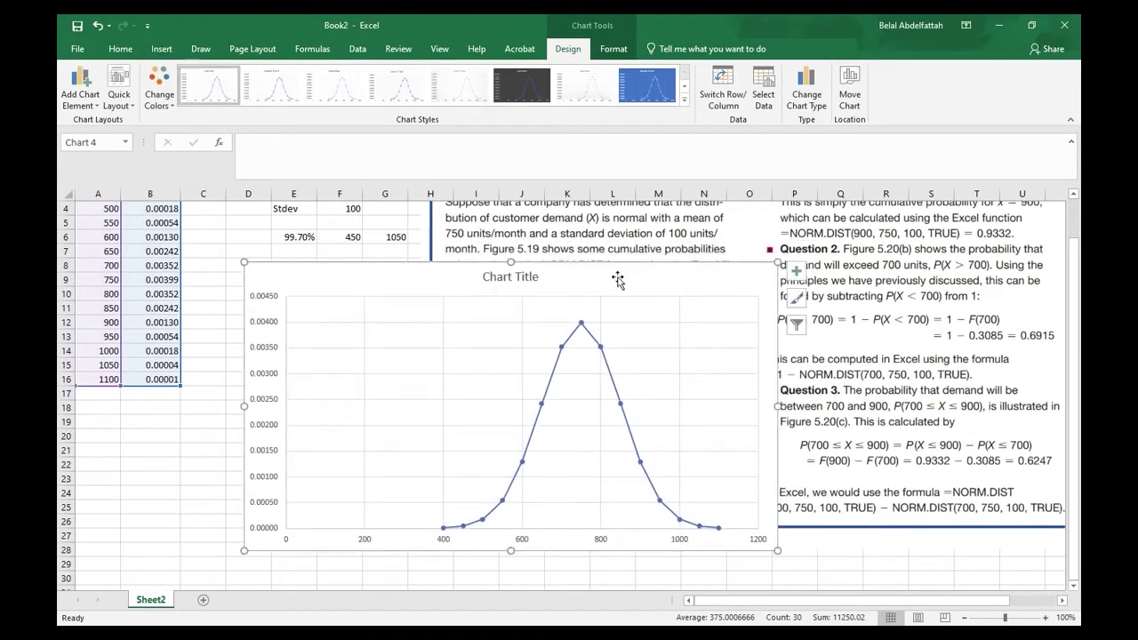
left_click_drag(617, 279, 594, 263)
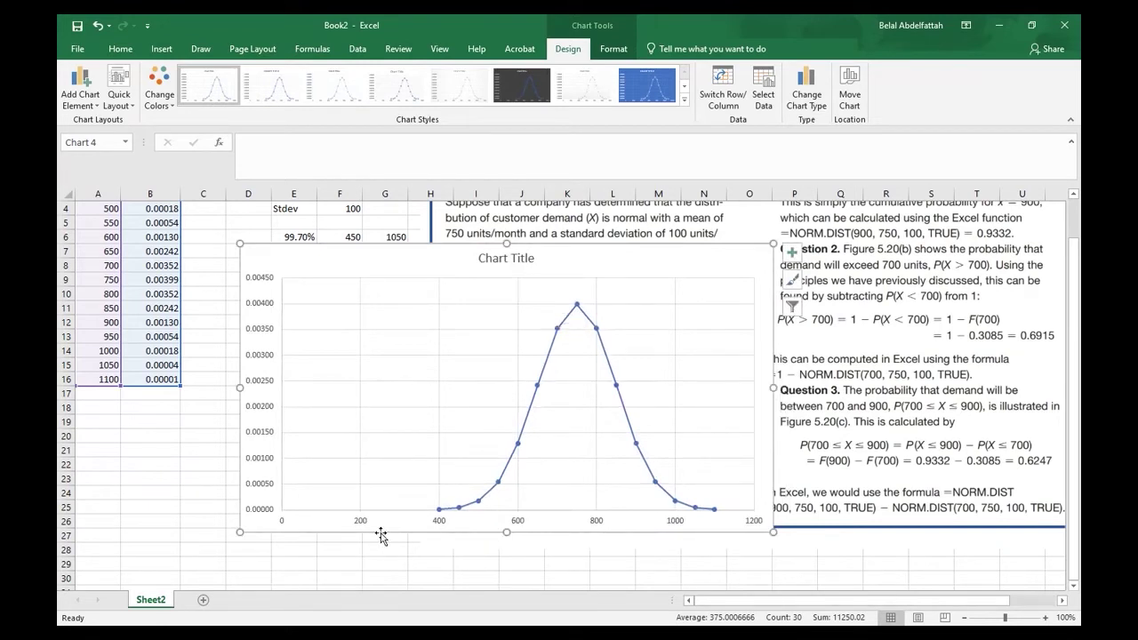
Change the horizontal axis major unit from 200 to 100.
right_click(521, 523)
left_click(568, 509)
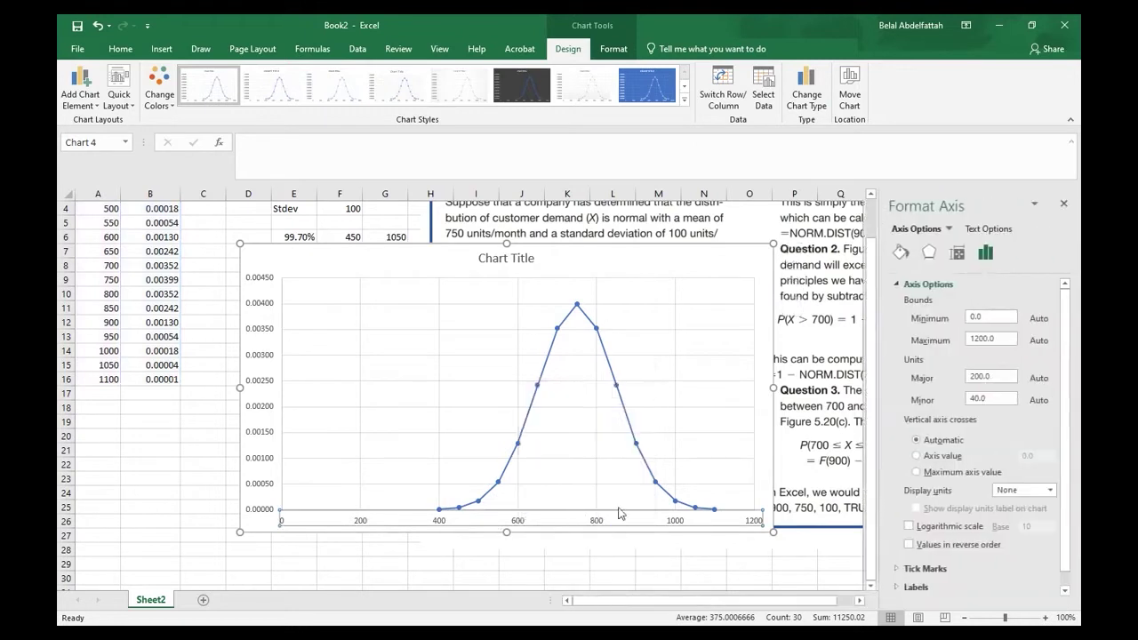
left_click(984, 377)
left_click_drag(992, 377, 942, 369)
type("100")
key("Return")
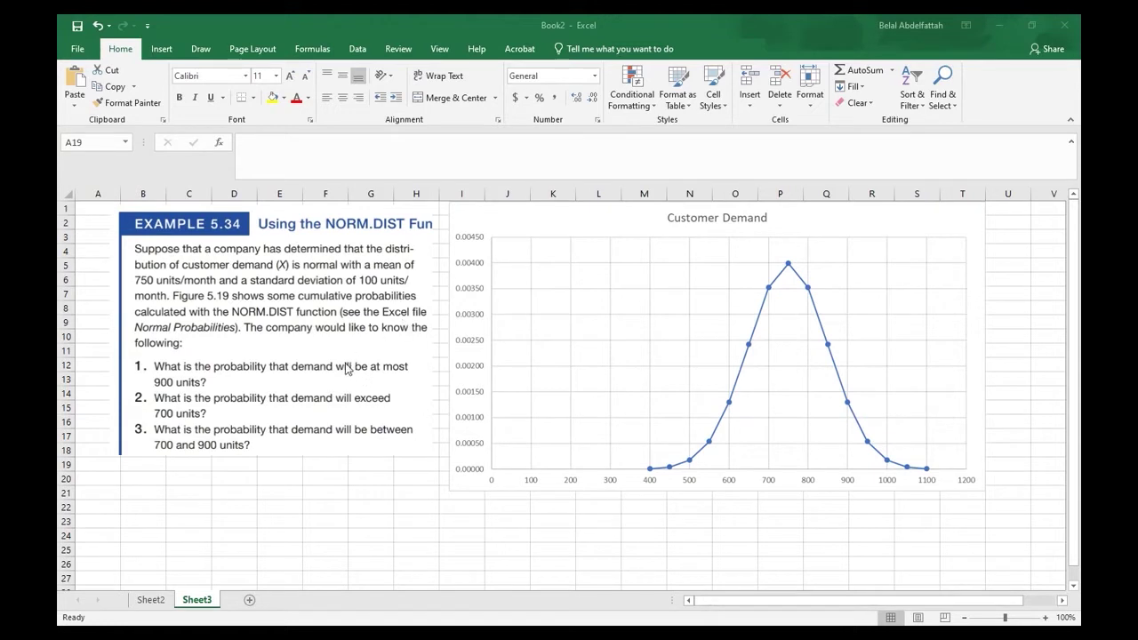
With the red pen, draw vertical ink lines at 900 and at the 750 peak.
left_click(201, 49)
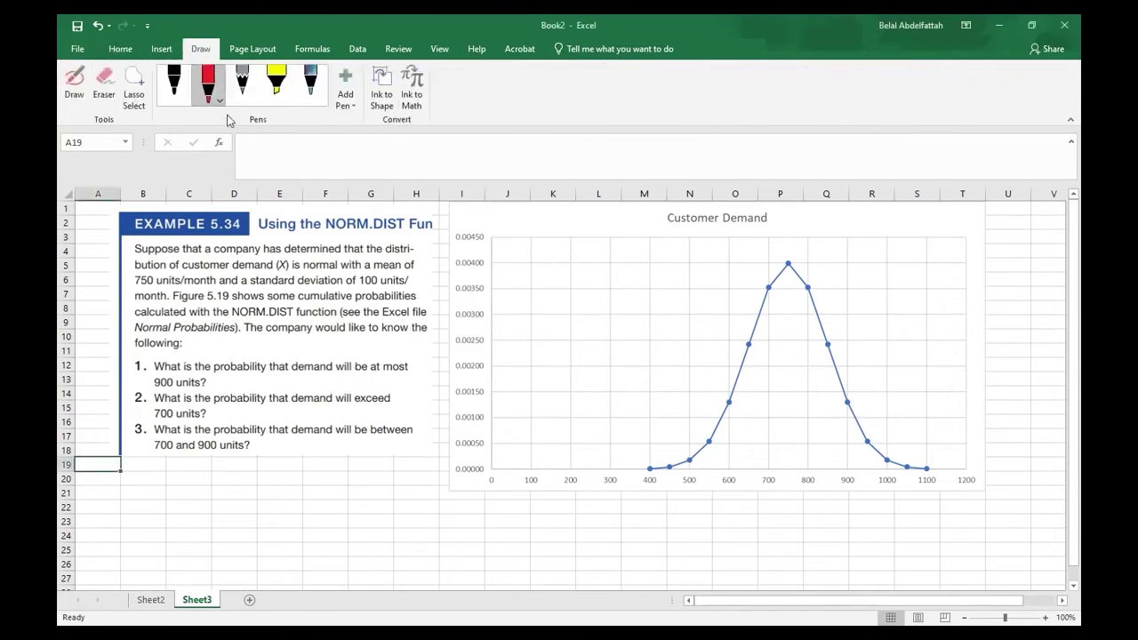
left_click(207, 82)
left_click(209, 87)
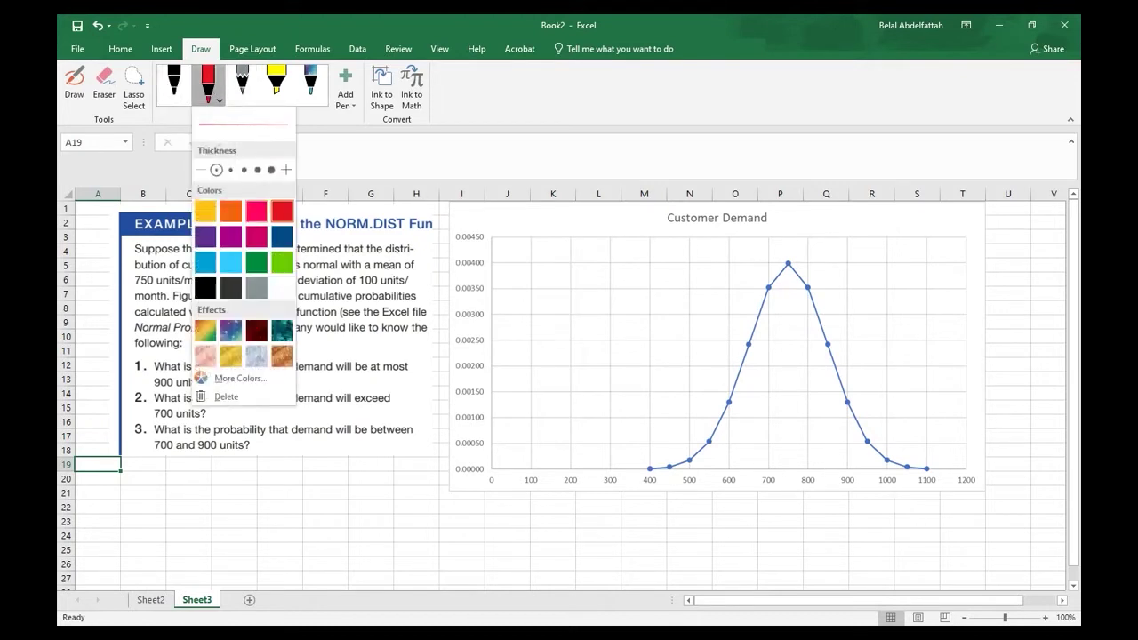
left_click_drag(847, 473, 847, 407)
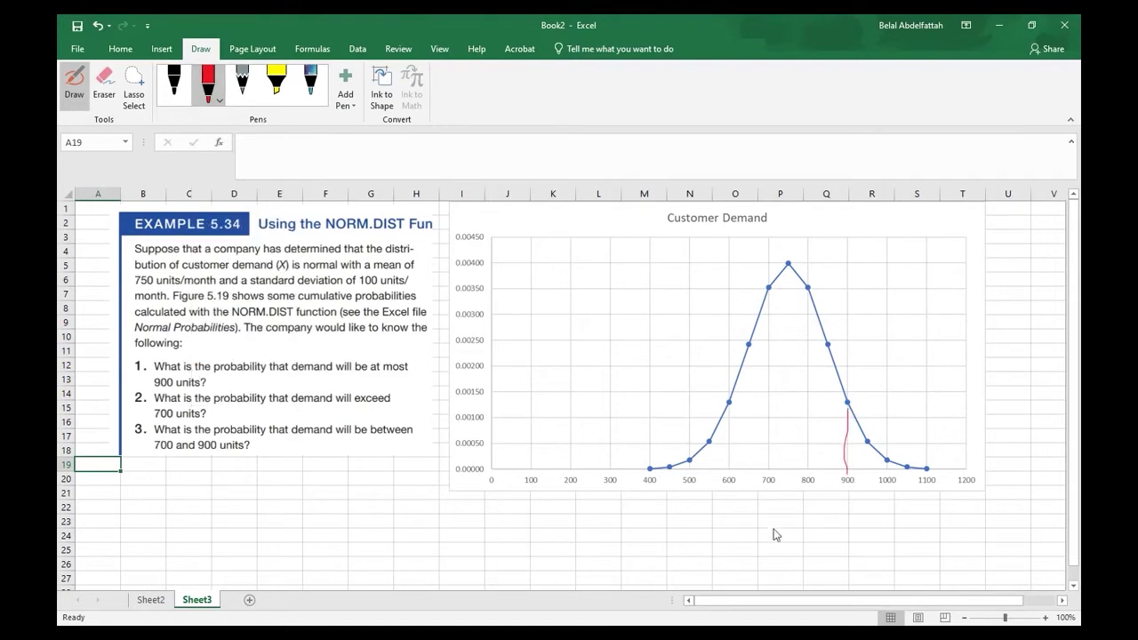
left_click_drag(787, 265, 787, 463)
Hatch the area under the bell curve with horizontal red strokes.
left_click_drag(839, 463, 729, 463)
left_click_drag(817, 446, 722, 446)
left_click_drag(843, 417, 727, 409)
left_click_drag(818, 372, 745, 374)
left_click_drag(815, 322, 779, 328)
left_click_drag(791, 283, 769, 336)
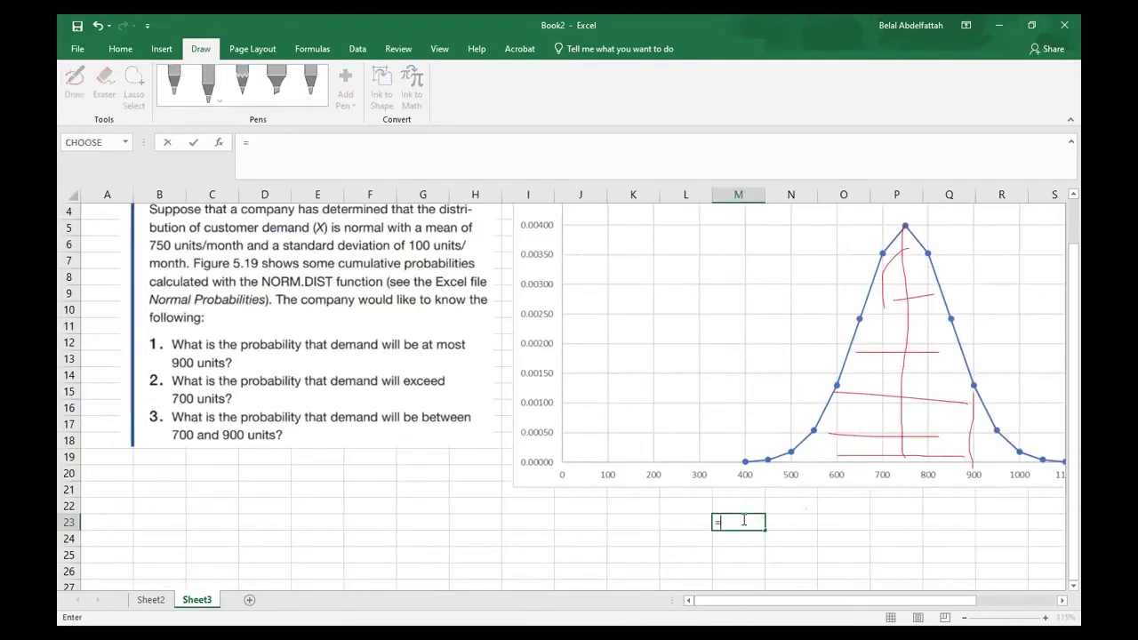
Enter =NORM.DIST(900, 750, 100, TRUE) in M23, returning 0.93319.
type("=nor")
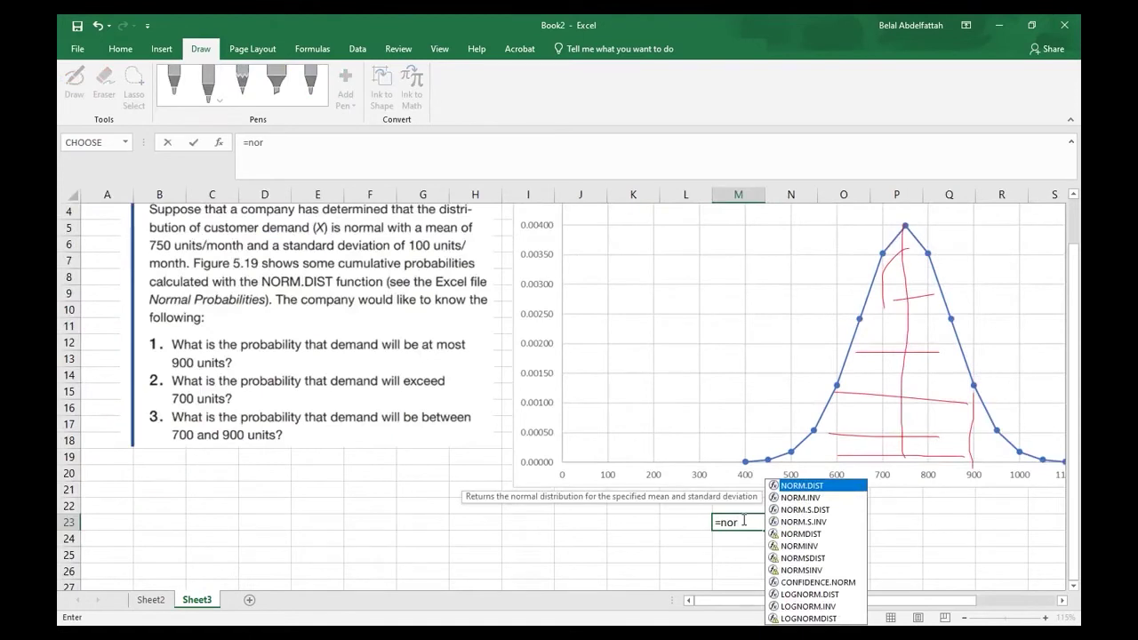
key("Tab")
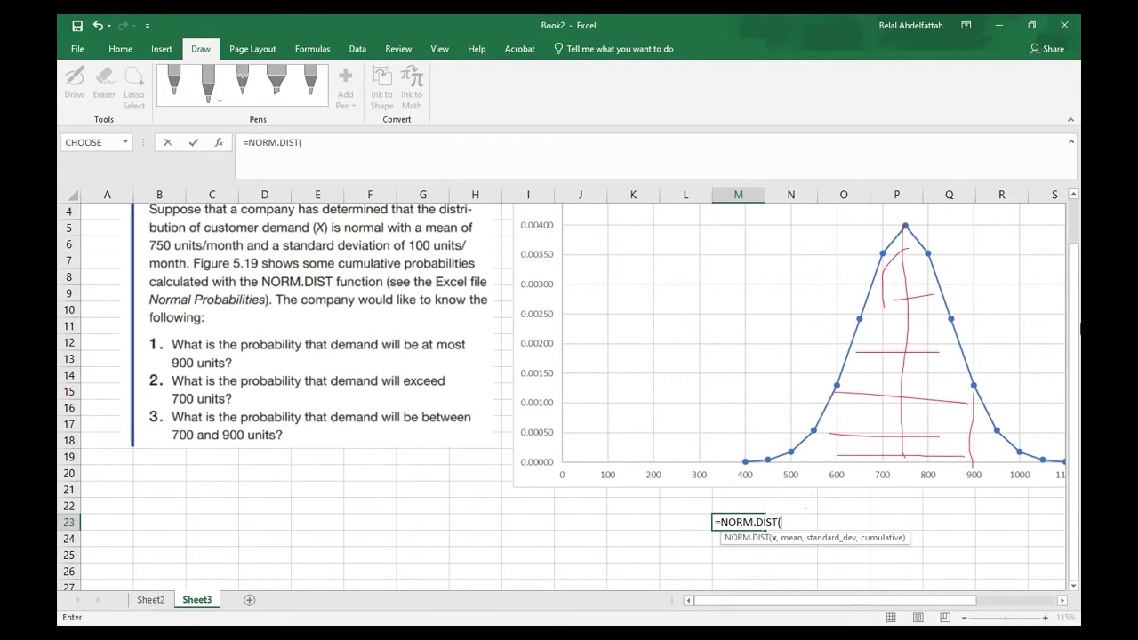
type("900, 750,")
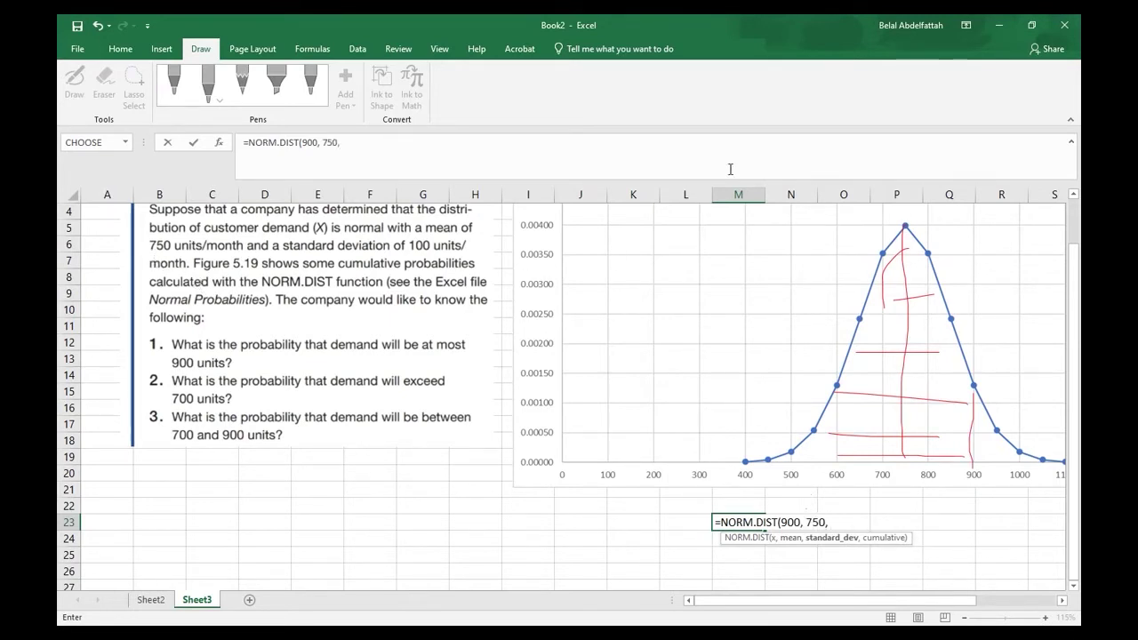
type(" 100, true)")
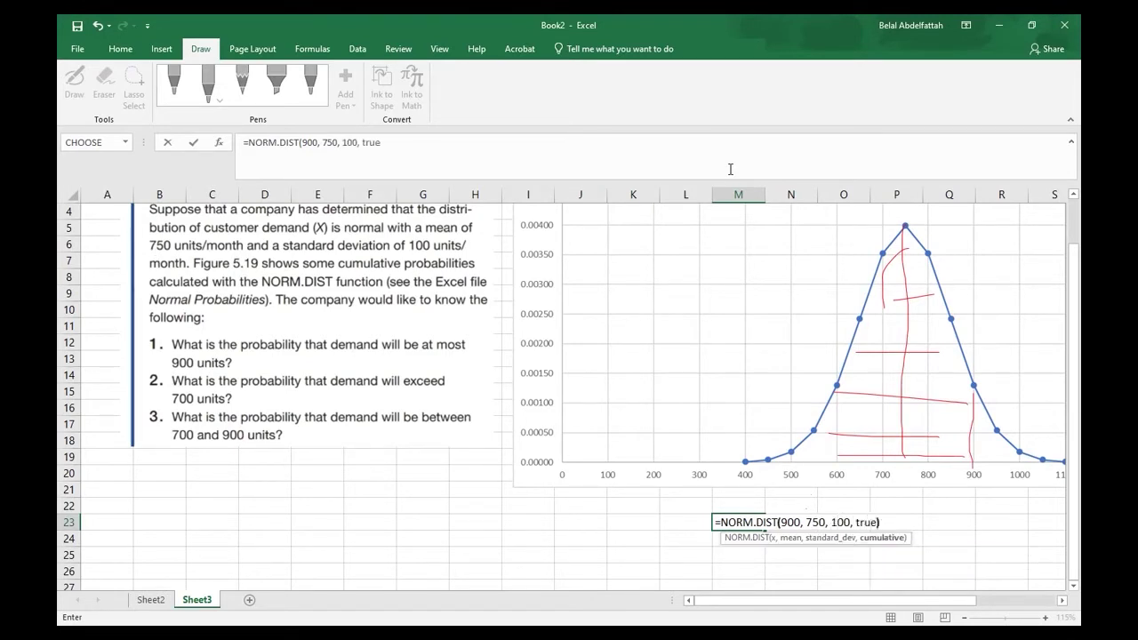
key("Return")
key("Up")
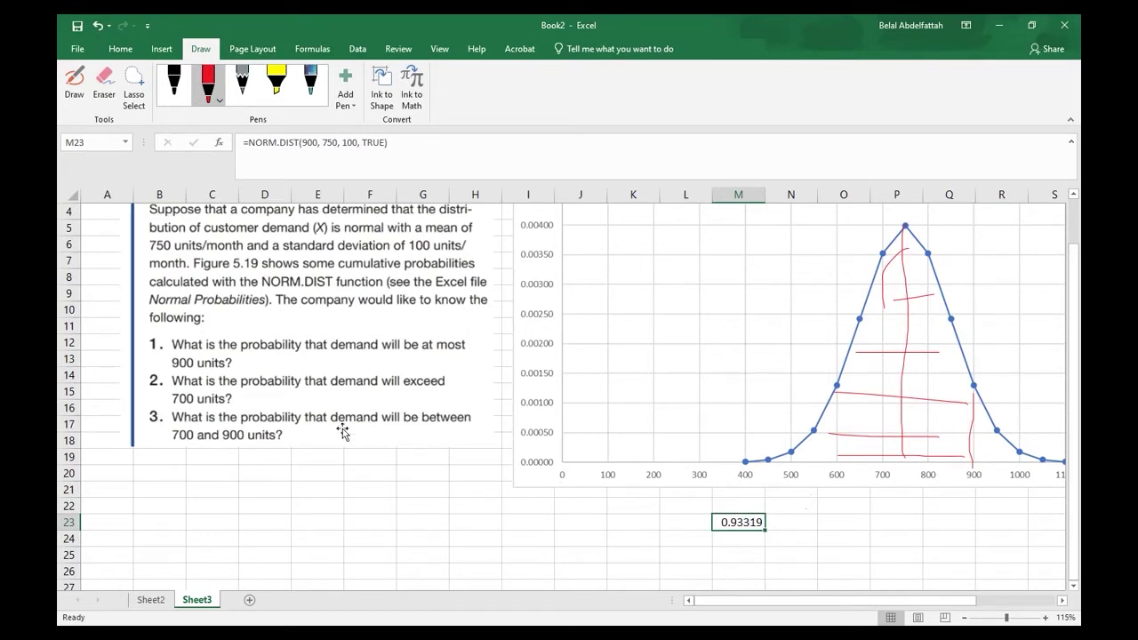
Label the questions 1 in L23 and 2 in the row below.
left_click(678, 528)
type("1")
key("Return")
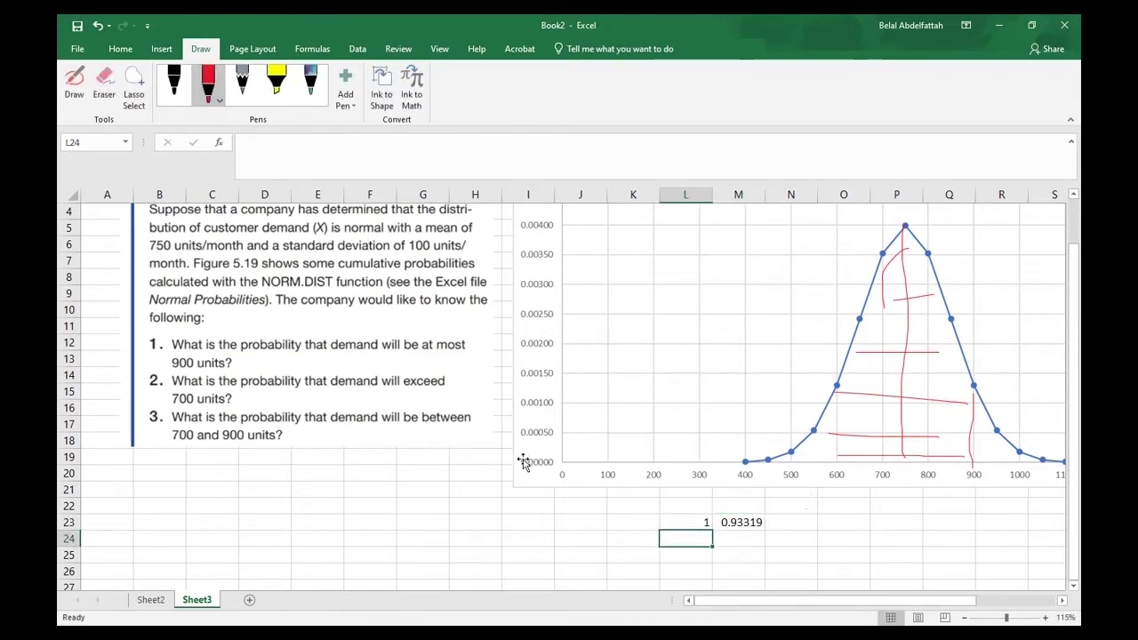
type("2")
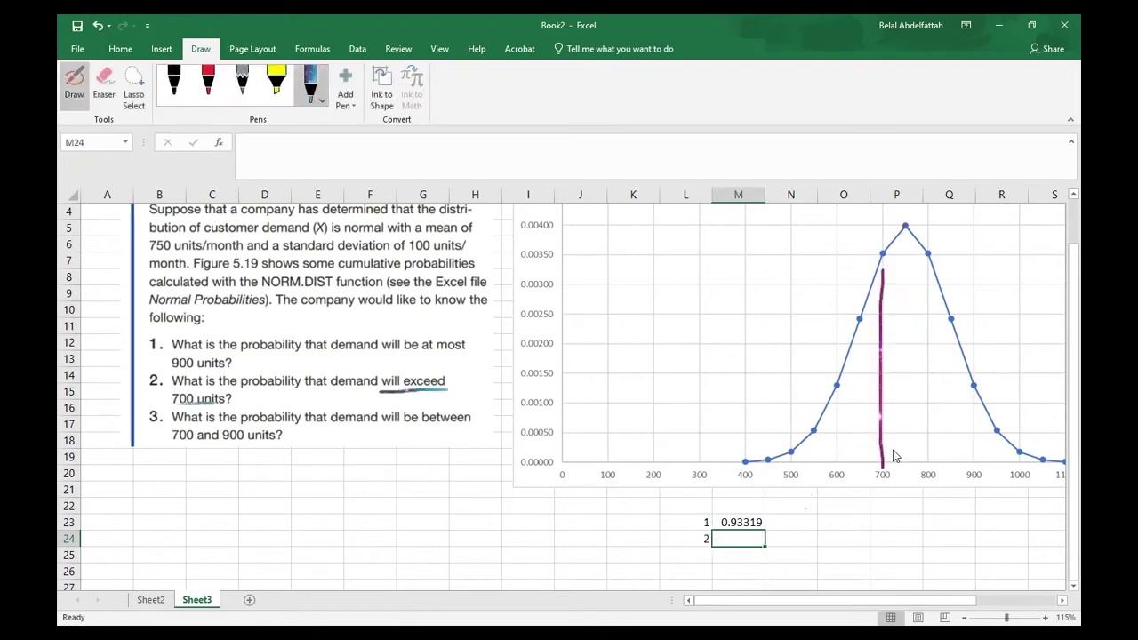
Add ink hatch strokes under the curve right of 700 and mark the 800–1000 axis range.
left_click_drag(892, 448, 984, 435)
left_click_drag(912, 484, 1023, 477)
left_click_drag(897, 402, 978, 389)
mouse_move(905, 382)
left_mouse_down()
mouse_move(923, 354)
mouse_move(904, 275)
left_mouse_up()
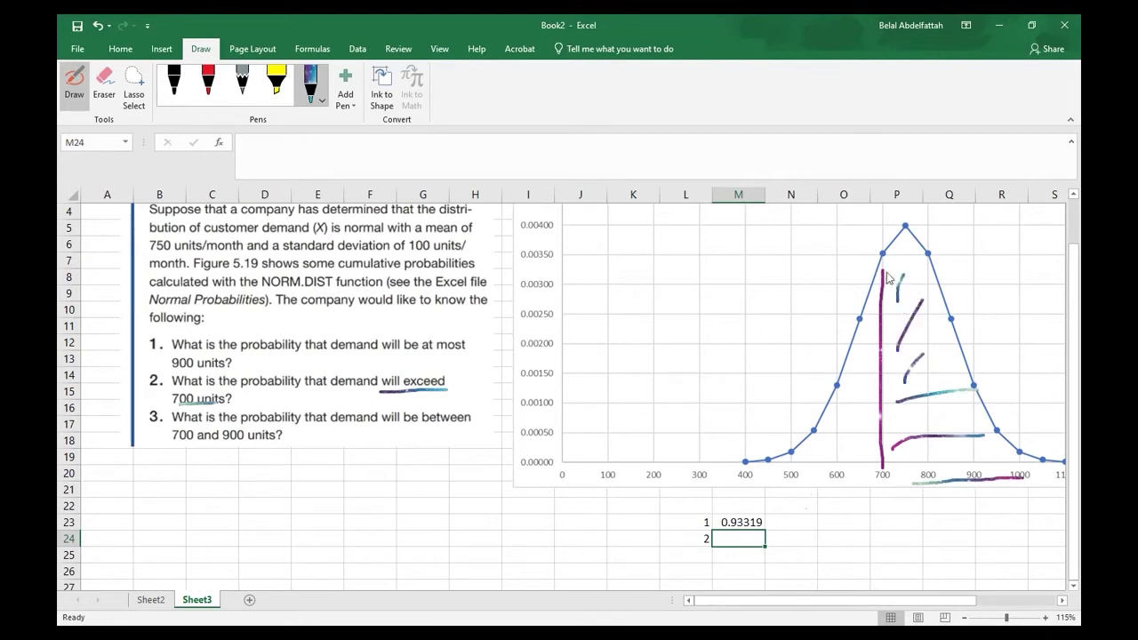
left_click_drag(927, 417, 973, 414)
left_click_drag(932, 453, 1002, 451)
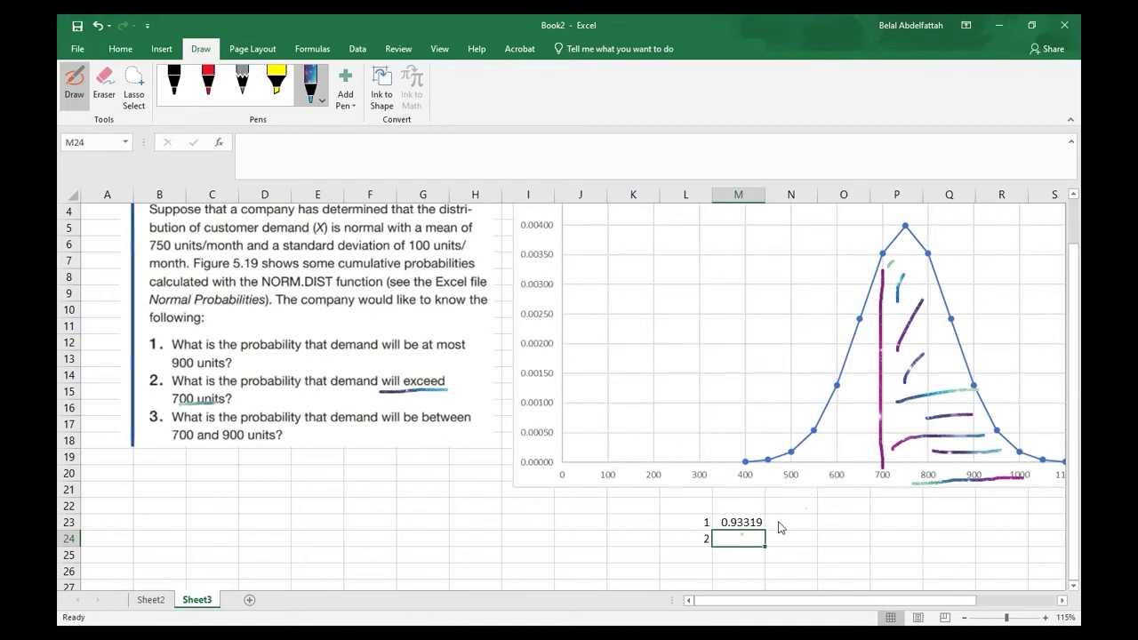
Enter =1-NORM.DIST(700, 750, 100, TRUE) in M24, returning 0.69146.
type("=1")
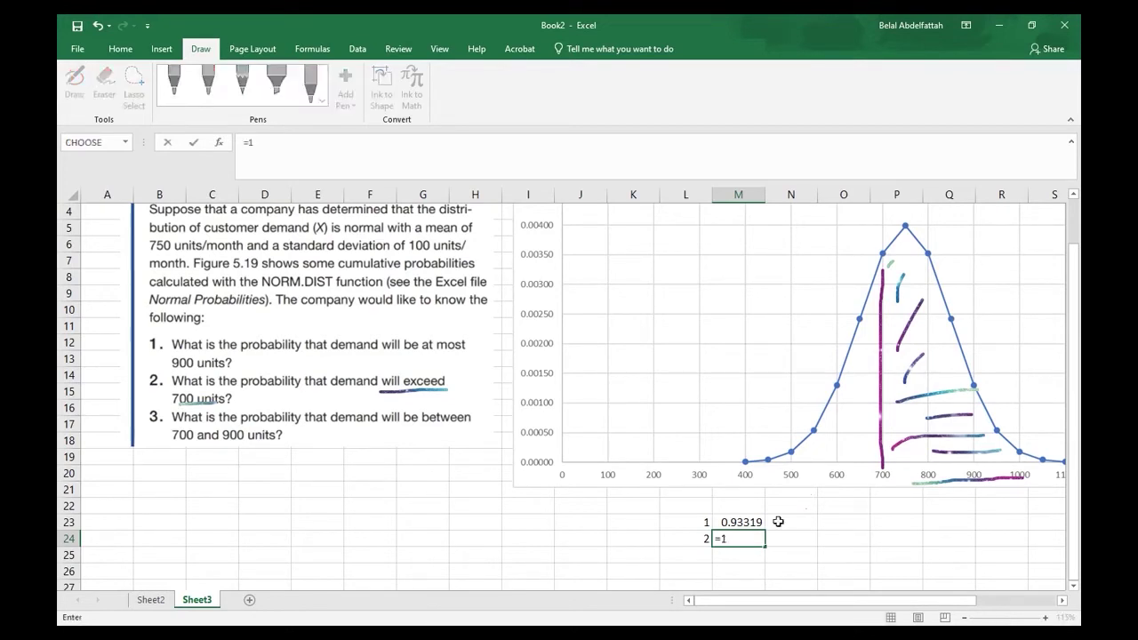
type("-norm")
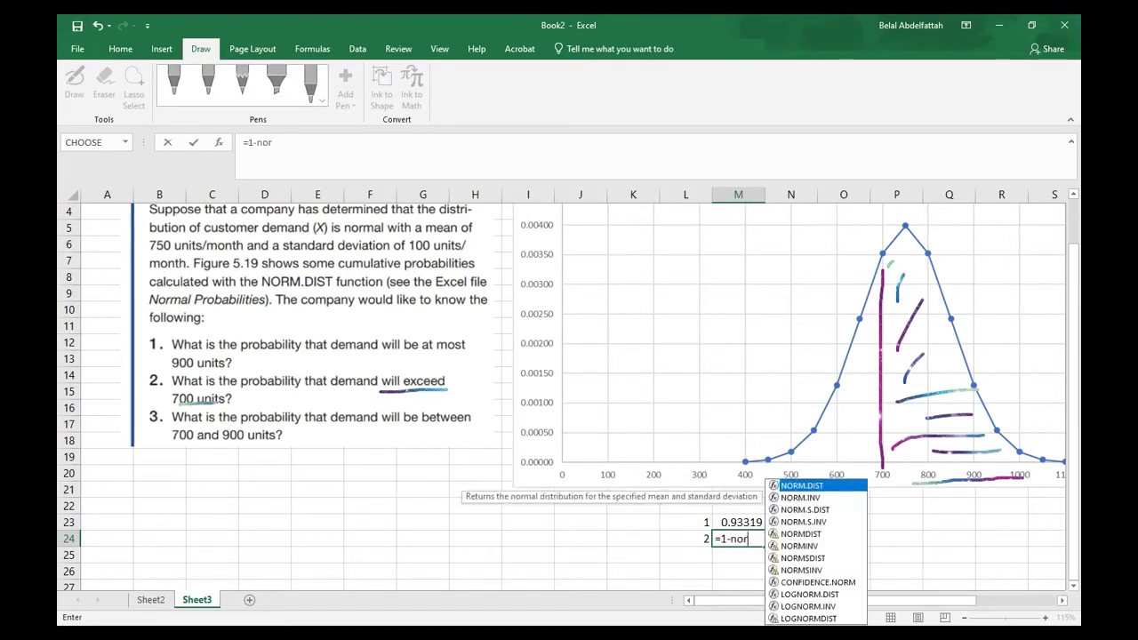
key("Tab")
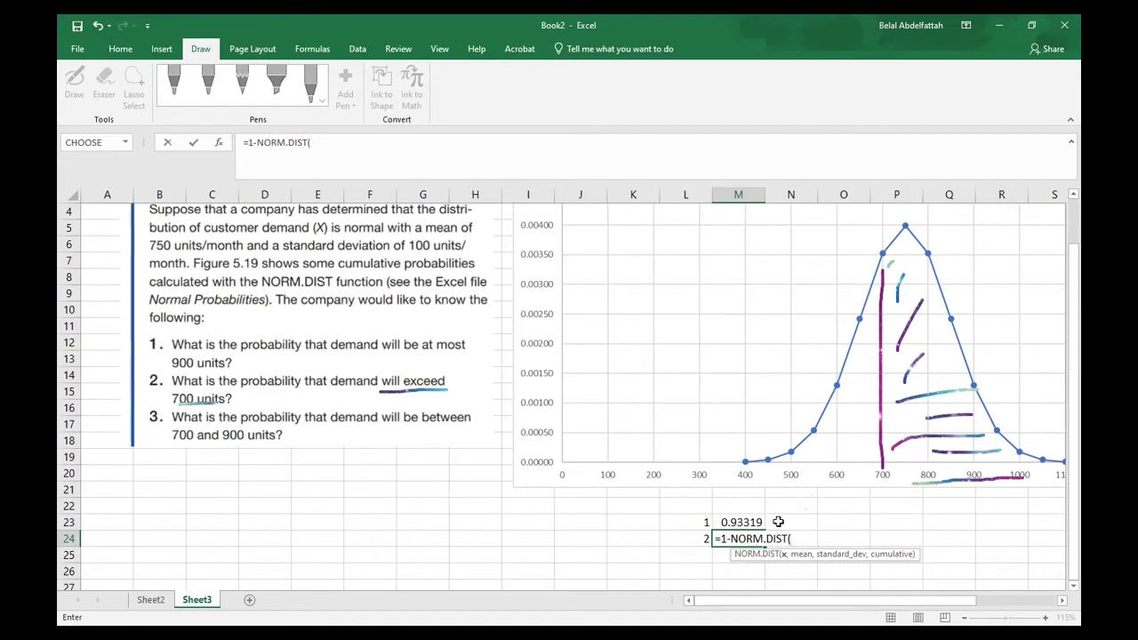
type("700, 750,")
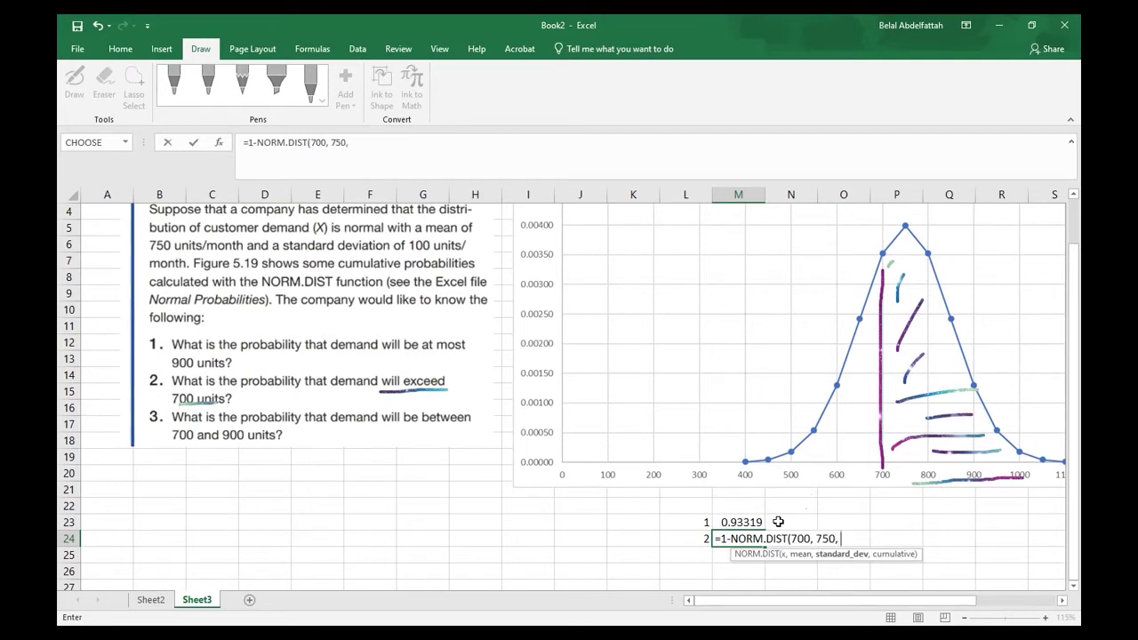
type(" 100, true)")
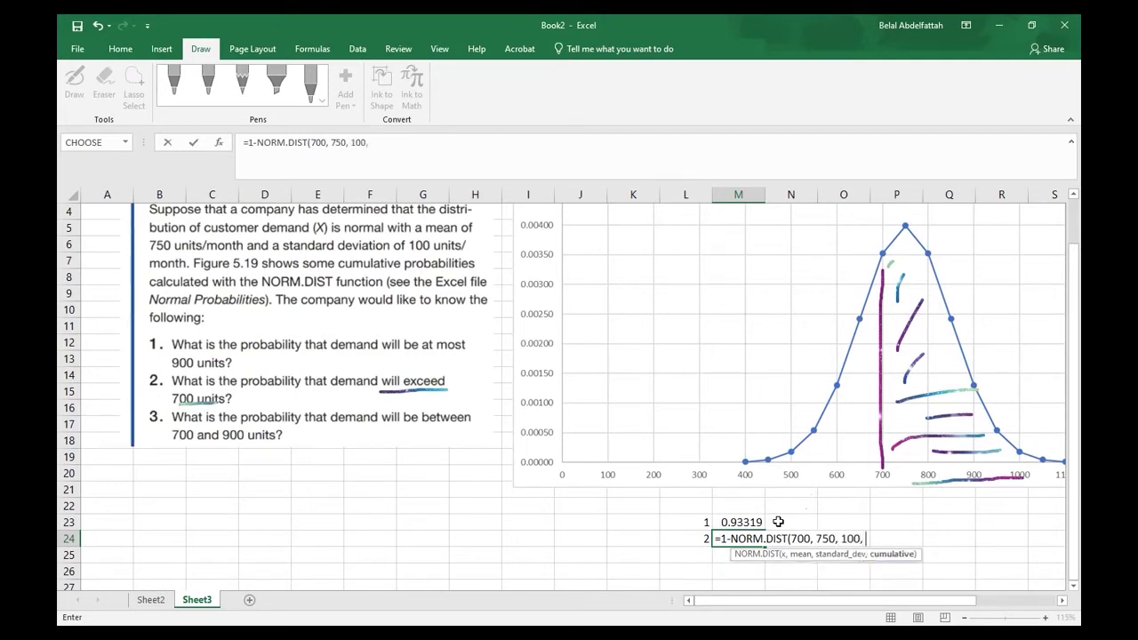
key("Return")
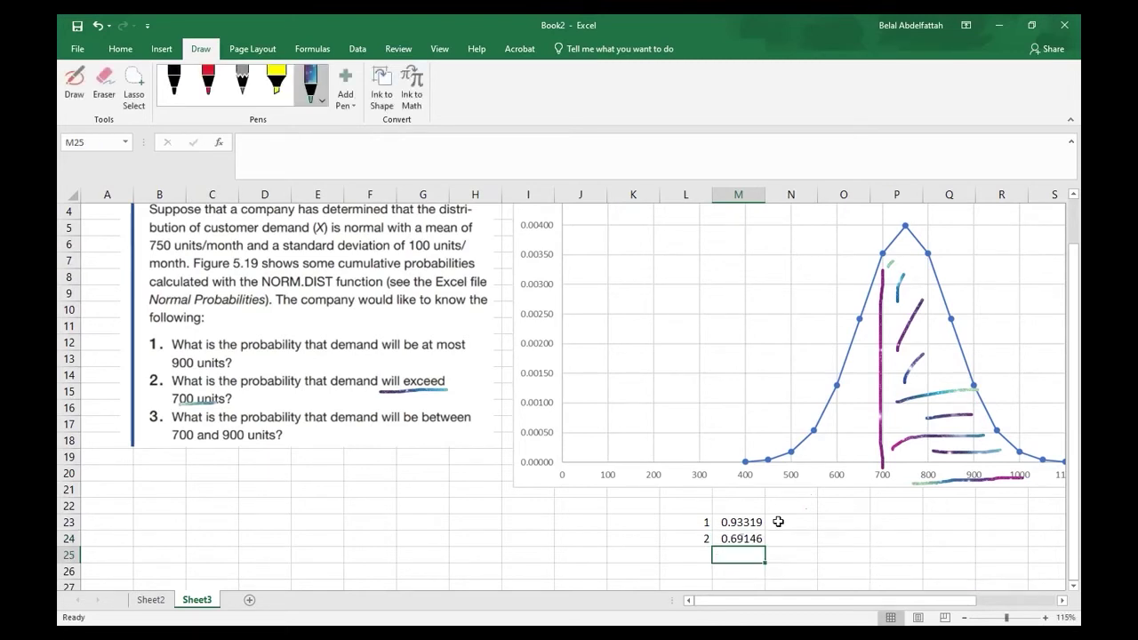
key("Up")
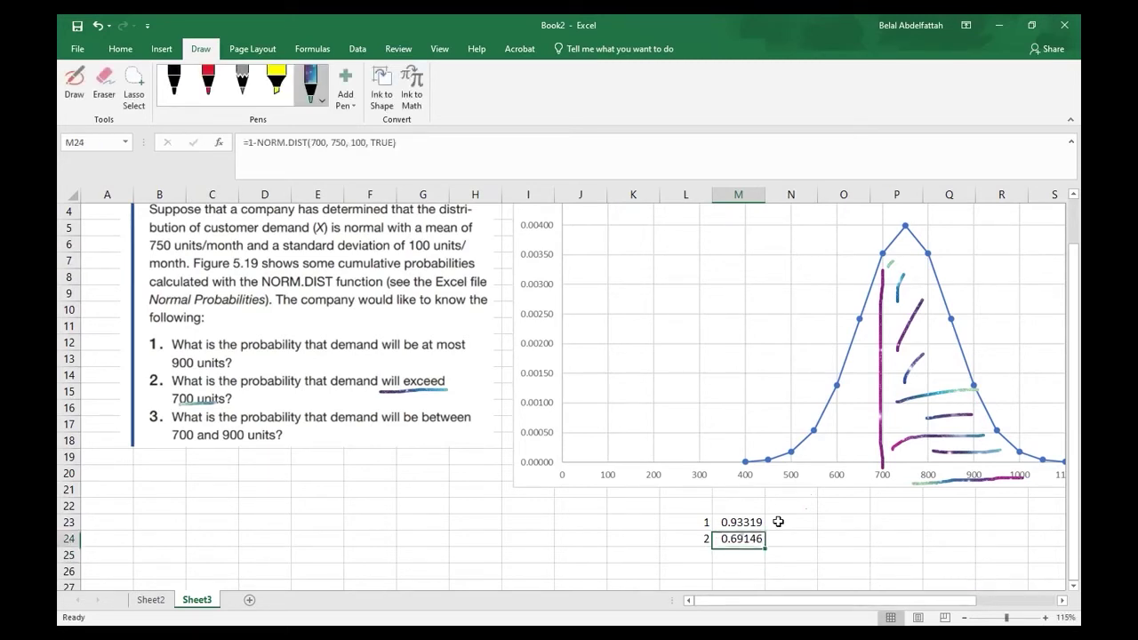
key("Right")
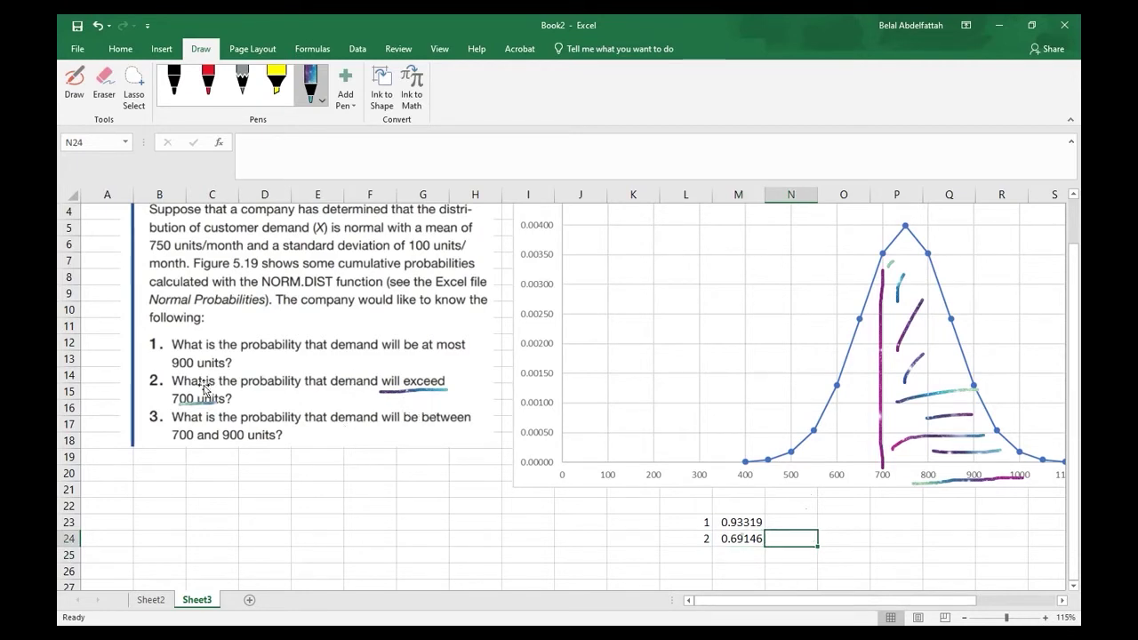
Erase the earlier chart ink and underline question number 3 in red.
left_click(744, 539)
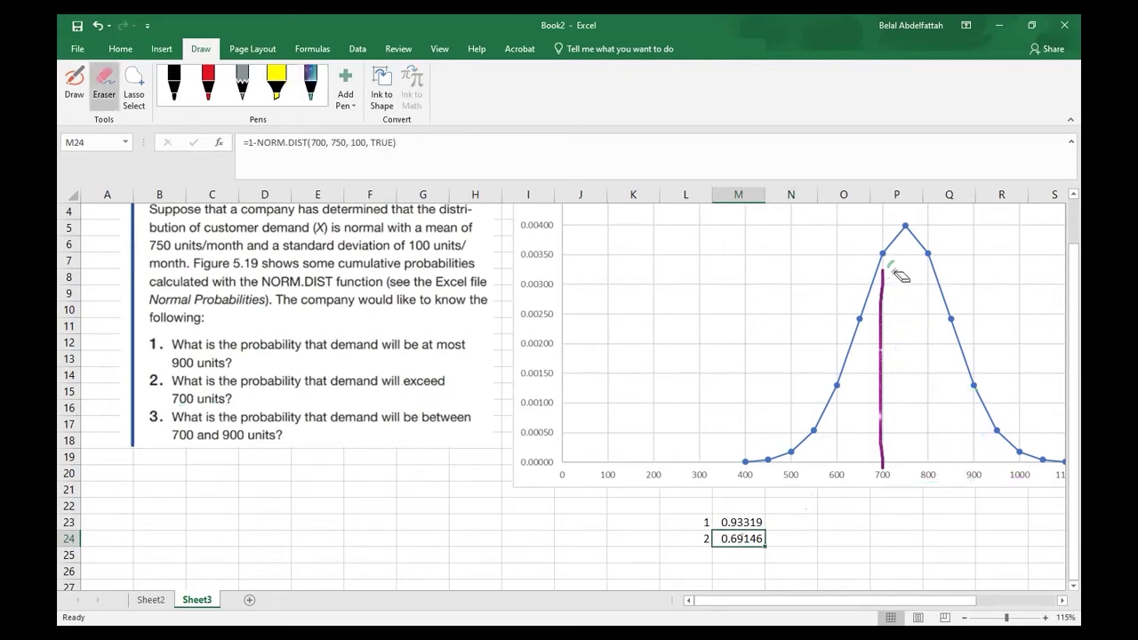
left_click_drag(894, 269, 860, 355)
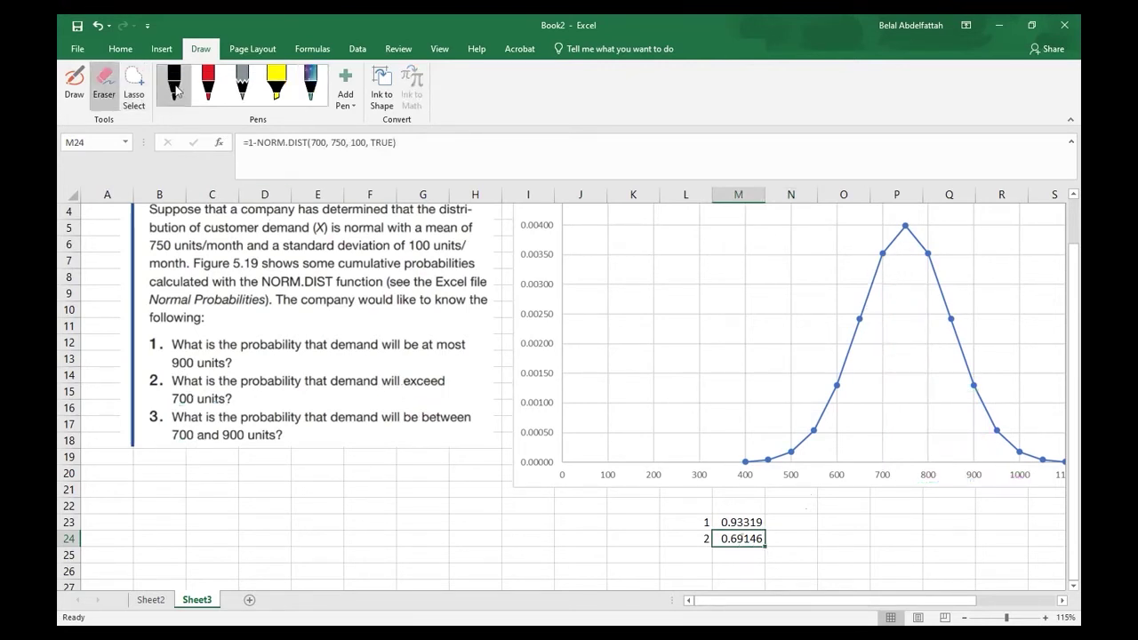
left_click(208, 84)
left_click_drag(142, 430, 169, 428)
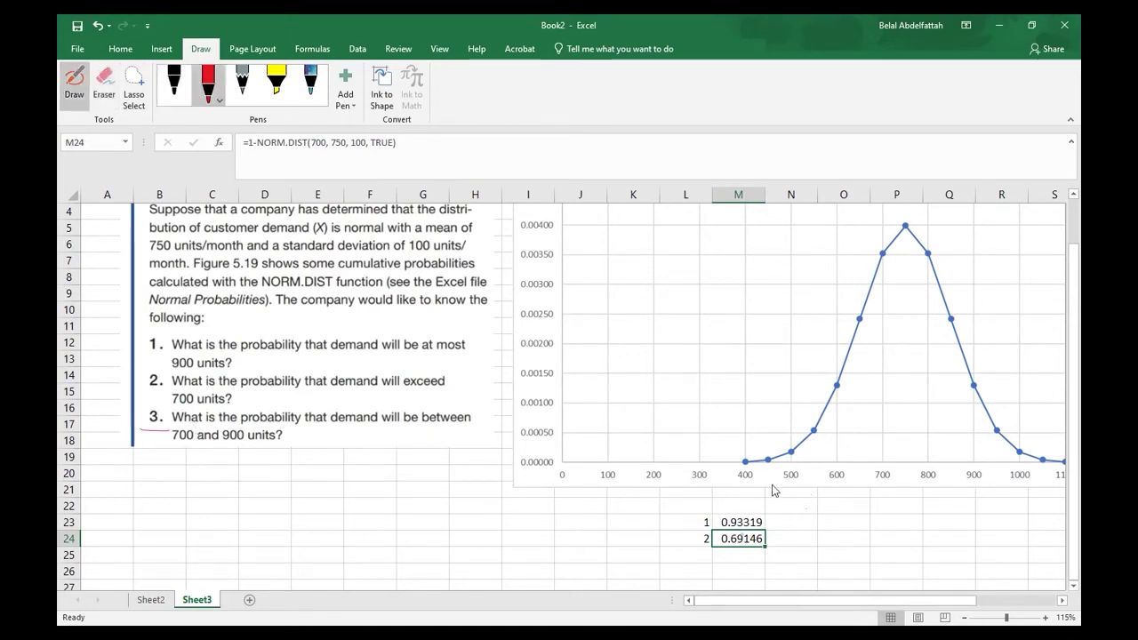
Circle 700 and 900 on the axis in blue, draw lines up to the curve, and shade between in red.
left_click(311, 85)
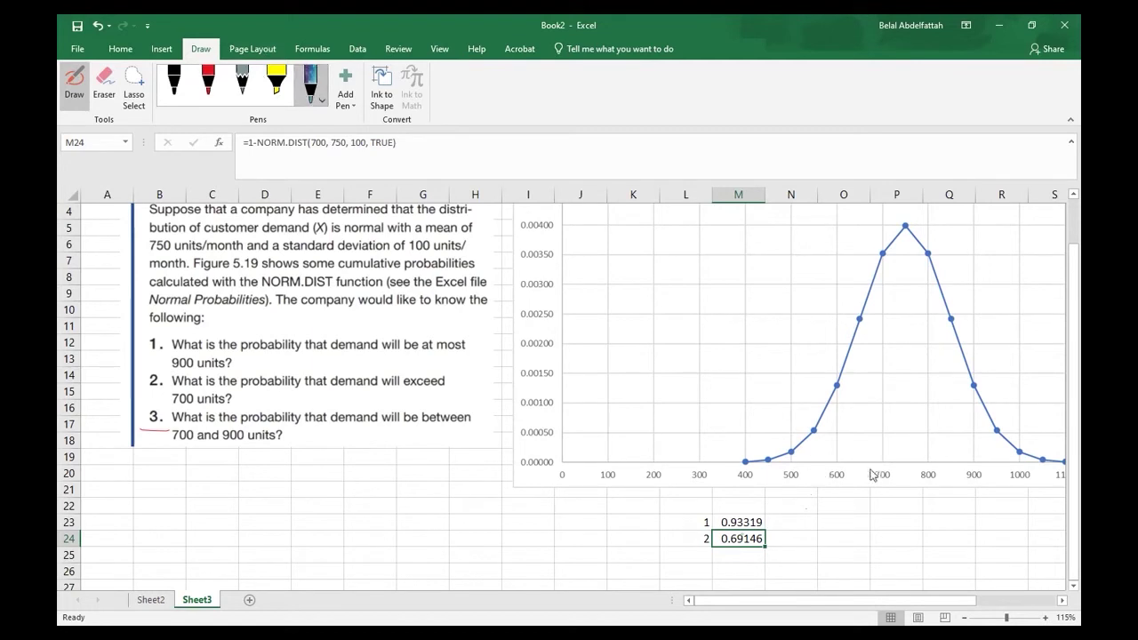
mouse_move(873, 475)
left_mouse_down()
mouse_move(894, 480)
mouse_move(864, 480)
left_mouse_up()
mouse_move(950, 466)
left_mouse_down()
mouse_move(989, 474)
mouse_move(957, 469)
left_mouse_up()
left_click_drag(880, 455, 880, 278)
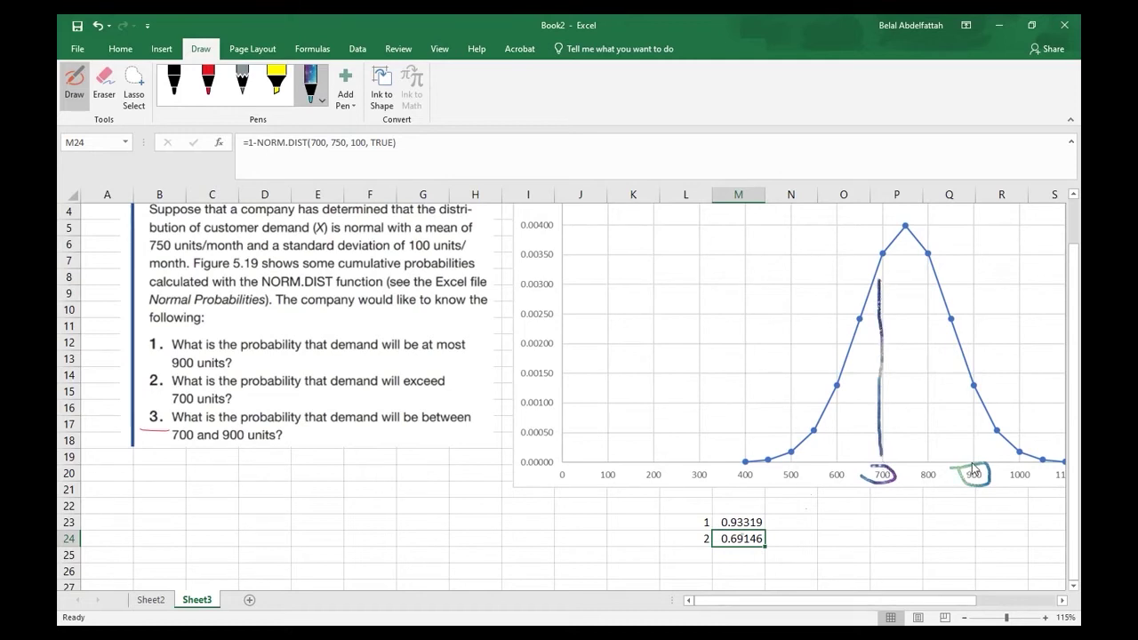
left_click_drag(972, 454, 972, 384)
left_click(208, 84)
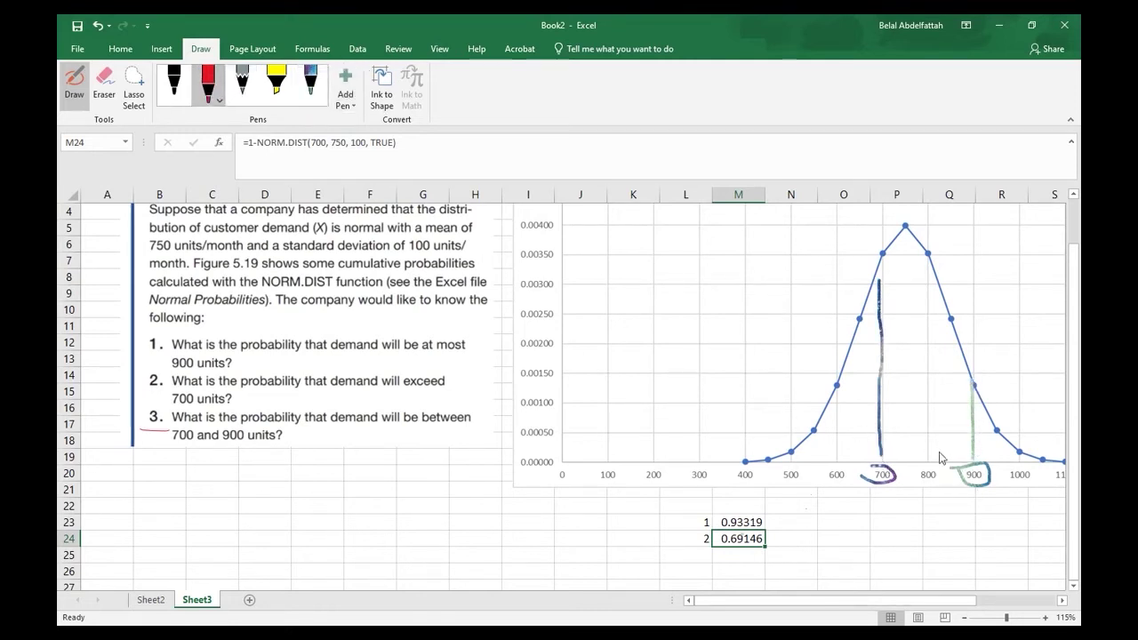
mouse_move(963, 457)
left_mouse_down()
mouse_move(905, 438)
mouse_move(940, 374)
mouse_move(918, 334)
mouse_move(923, 295)
mouse_move(899, 266)
mouse_move(916, 256)
left_mouse_up()
Number the third answer row by entering 3 in L25.
left_click(707, 555)
type("3")
key("Tab")
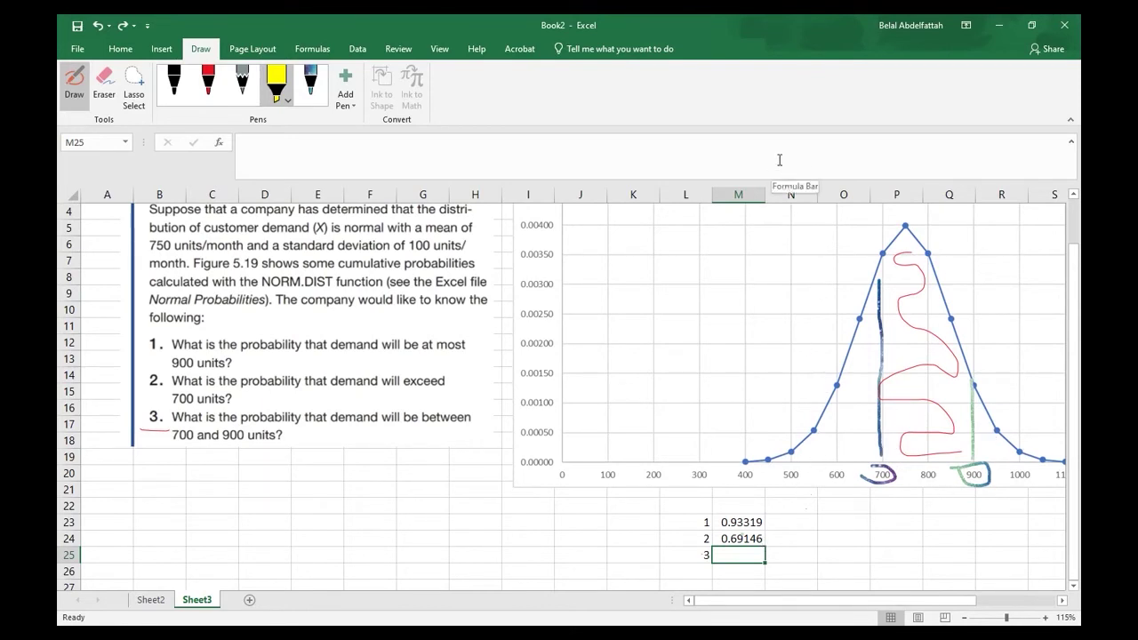
Enter =NORM.DIST(900, 750, 100, true) - NORM.DIST(700, 750, 100, true) in M25, returning 0.62466.
type("=nor")
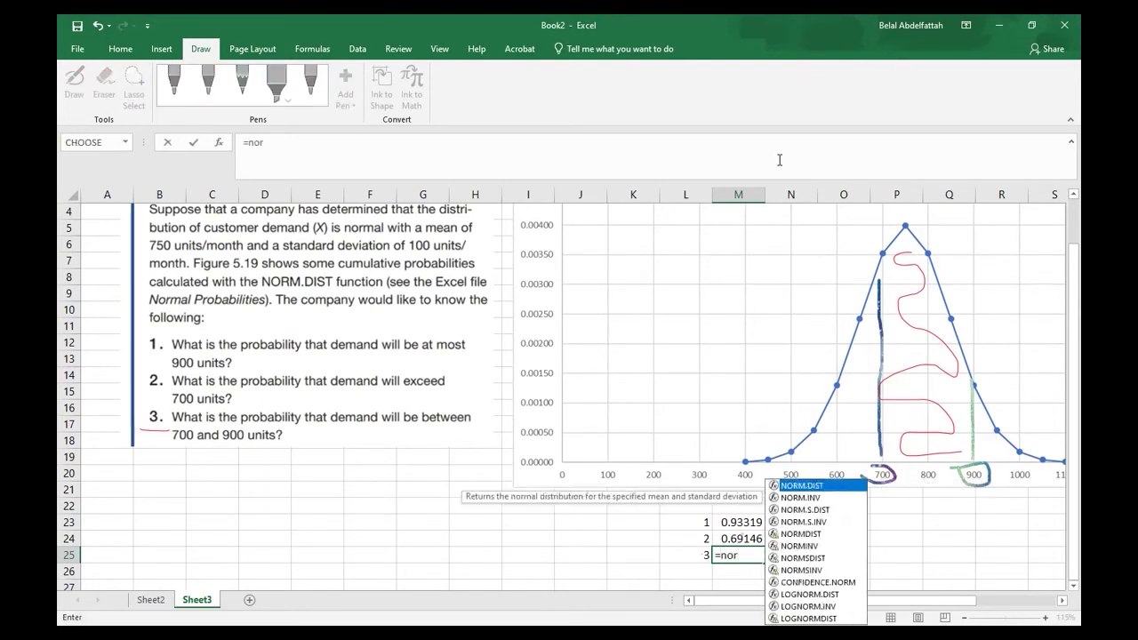
key("Up")
key("Up")
key("Tab")
type("900, 7")
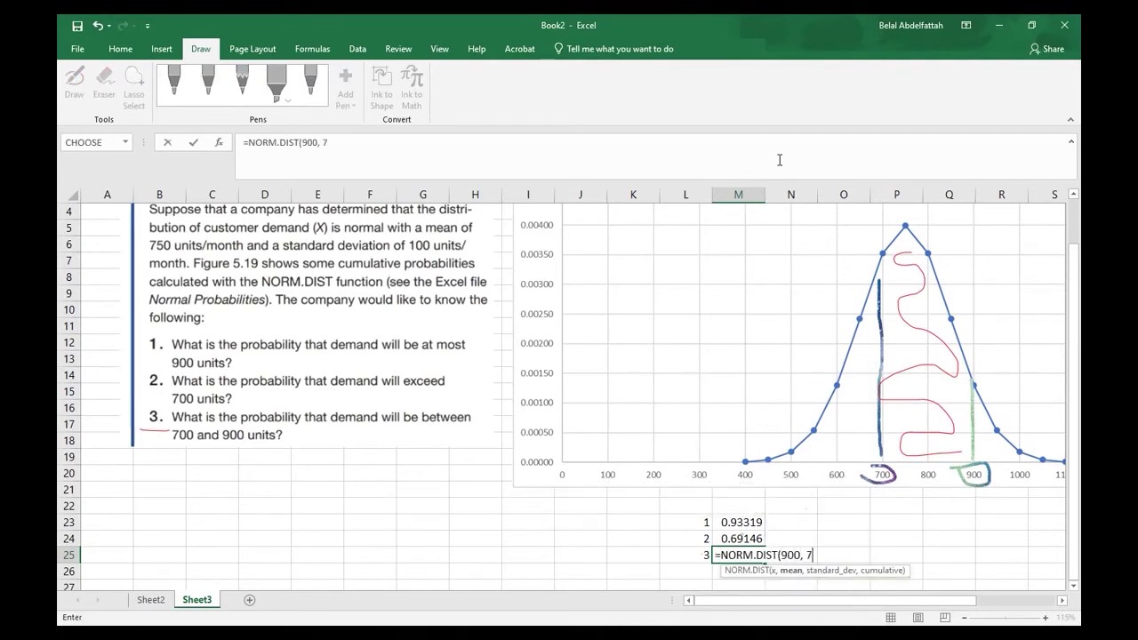
type("50, 100")
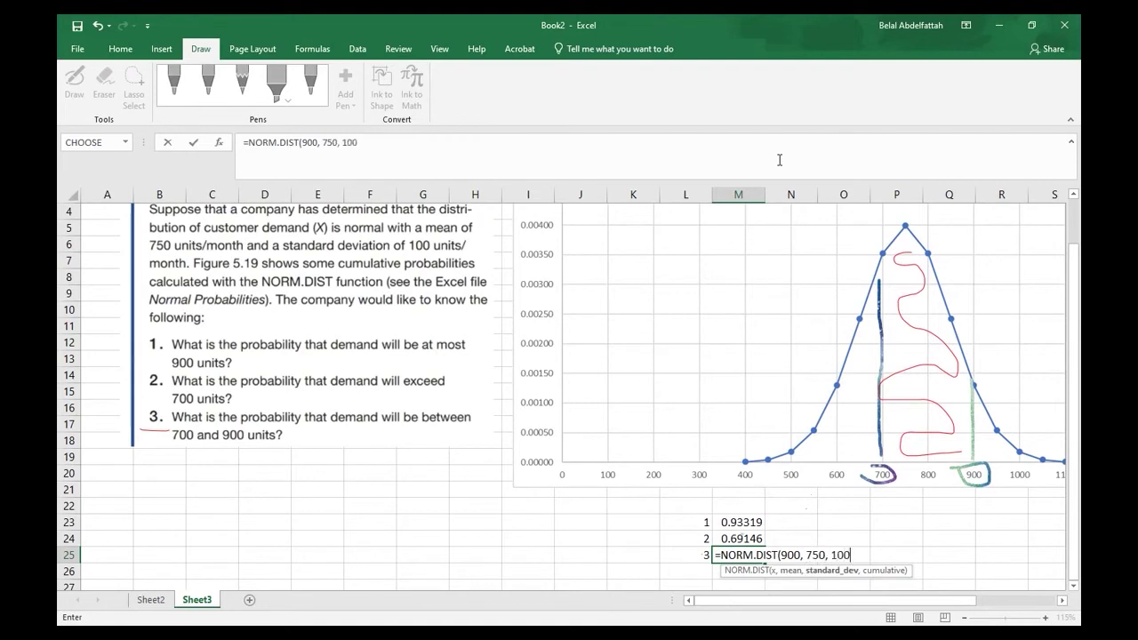
type(", true)")
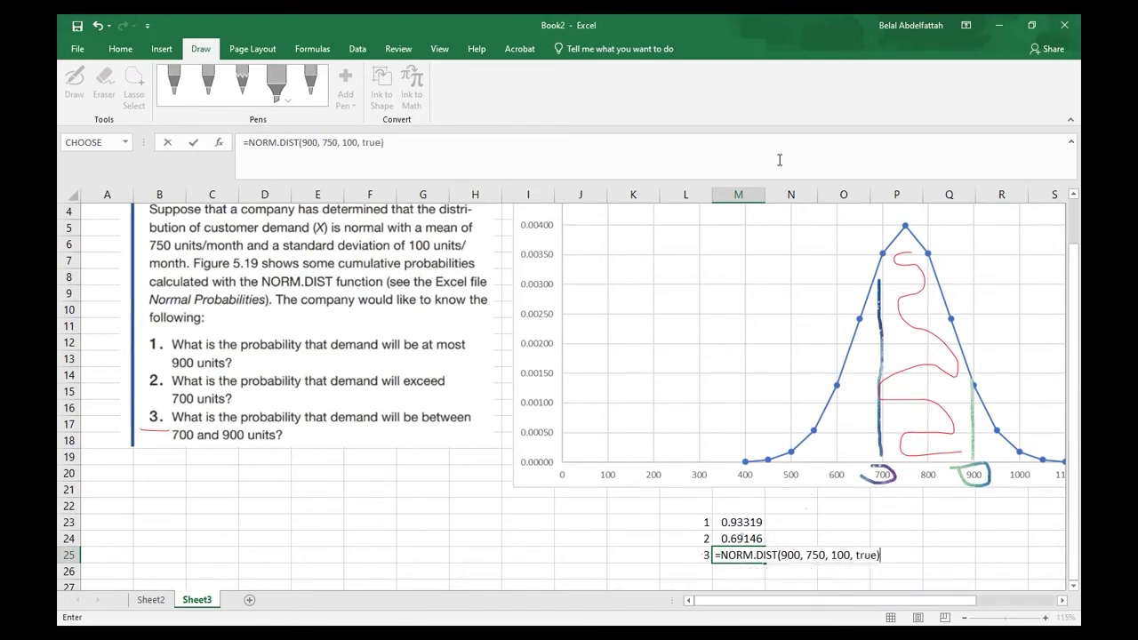
type(" - norm")
key("Tab")
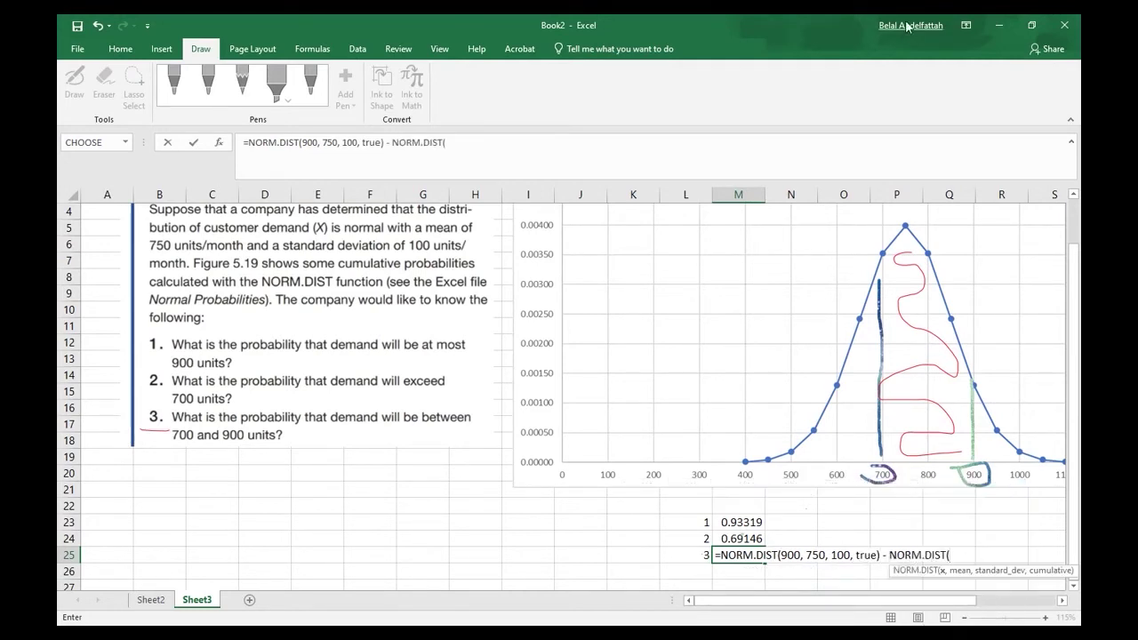
type("700,")
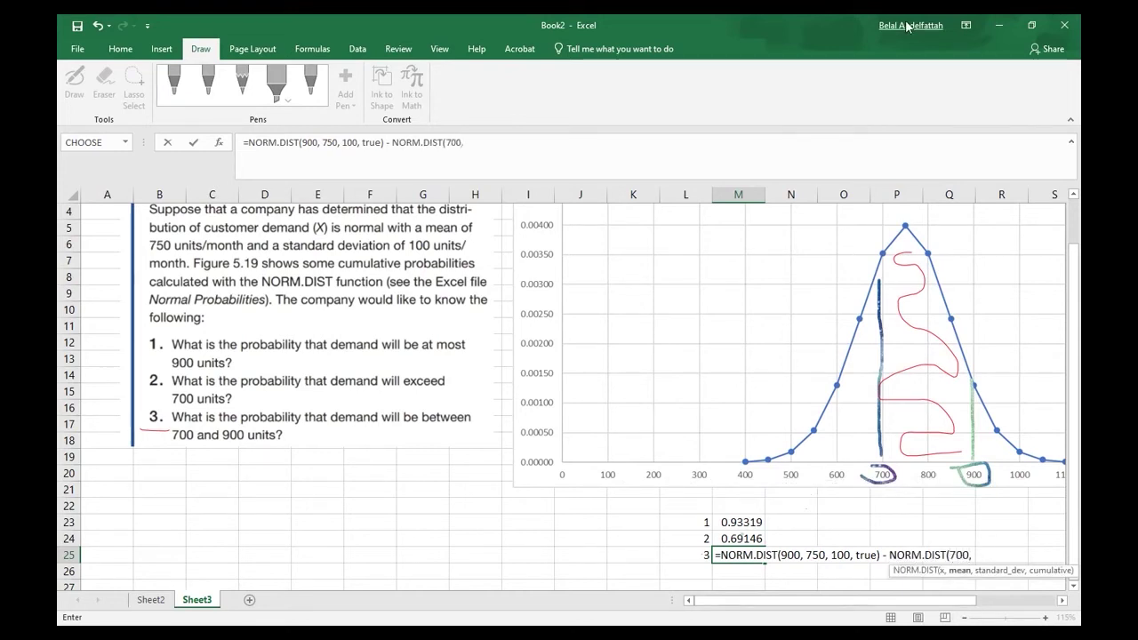
type(" 750,")
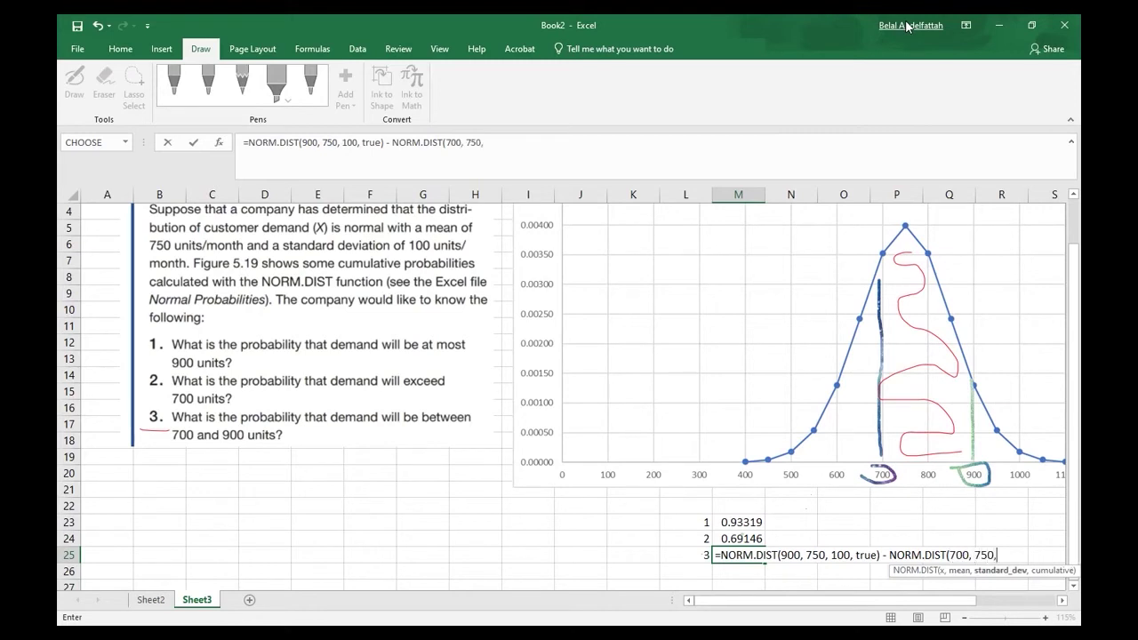
type(" 100, true)")
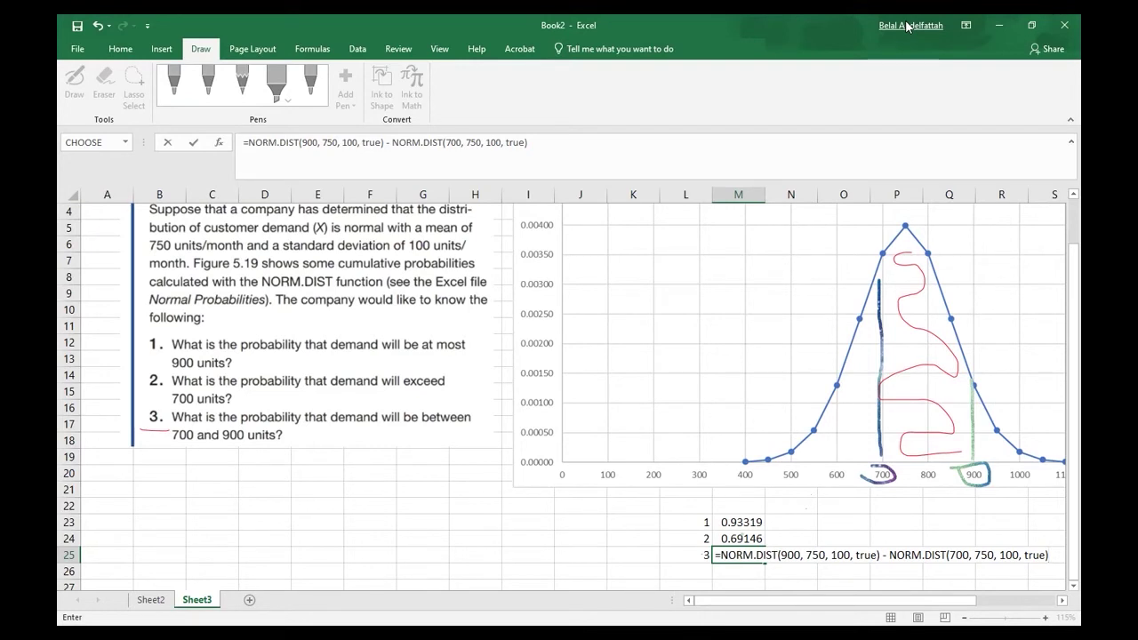
key("Return")
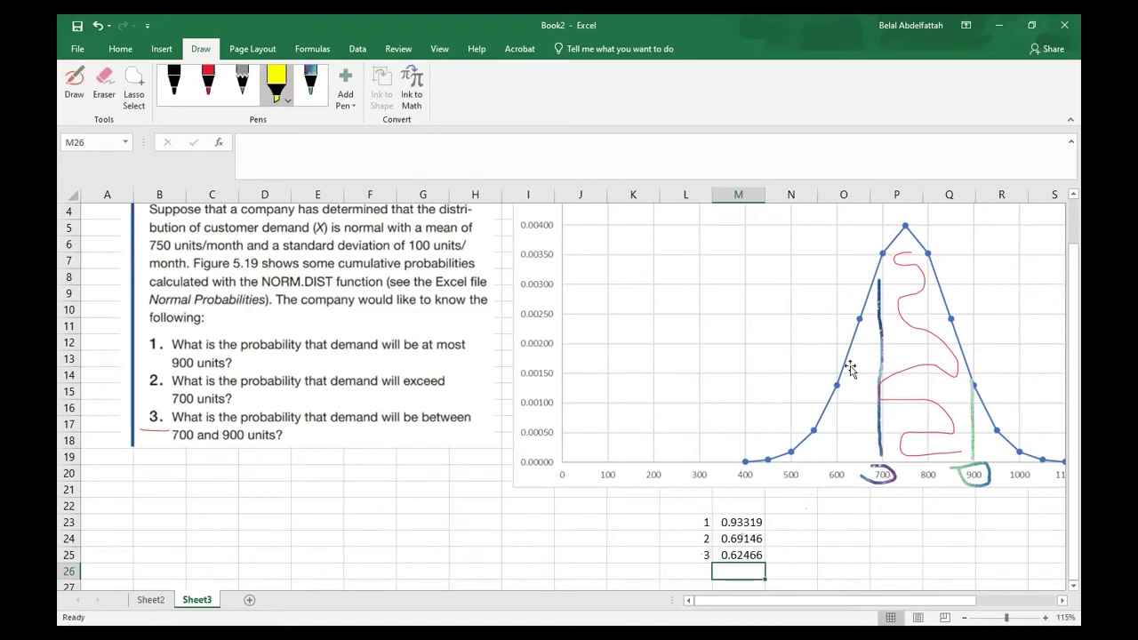